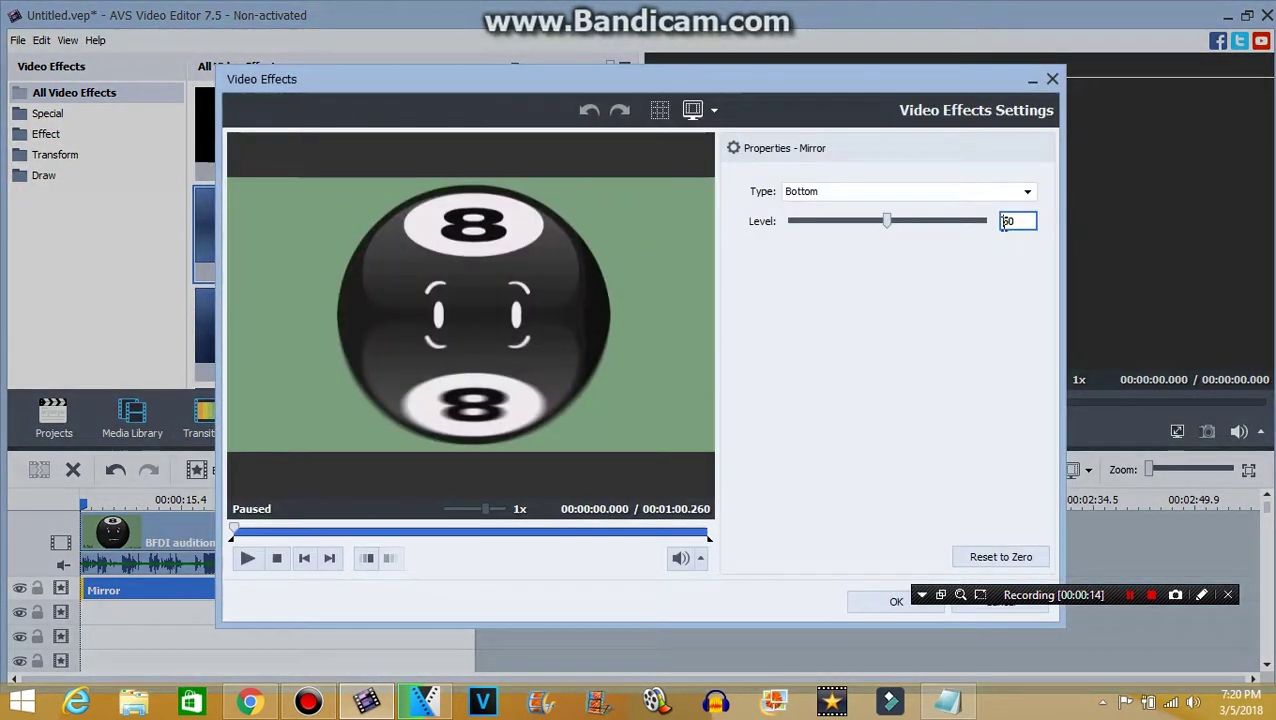
# - Set the first Mirror effect's type to Right and apply its settings
pyautogui.click(982, 191)
pyautogui.click(862, 282)
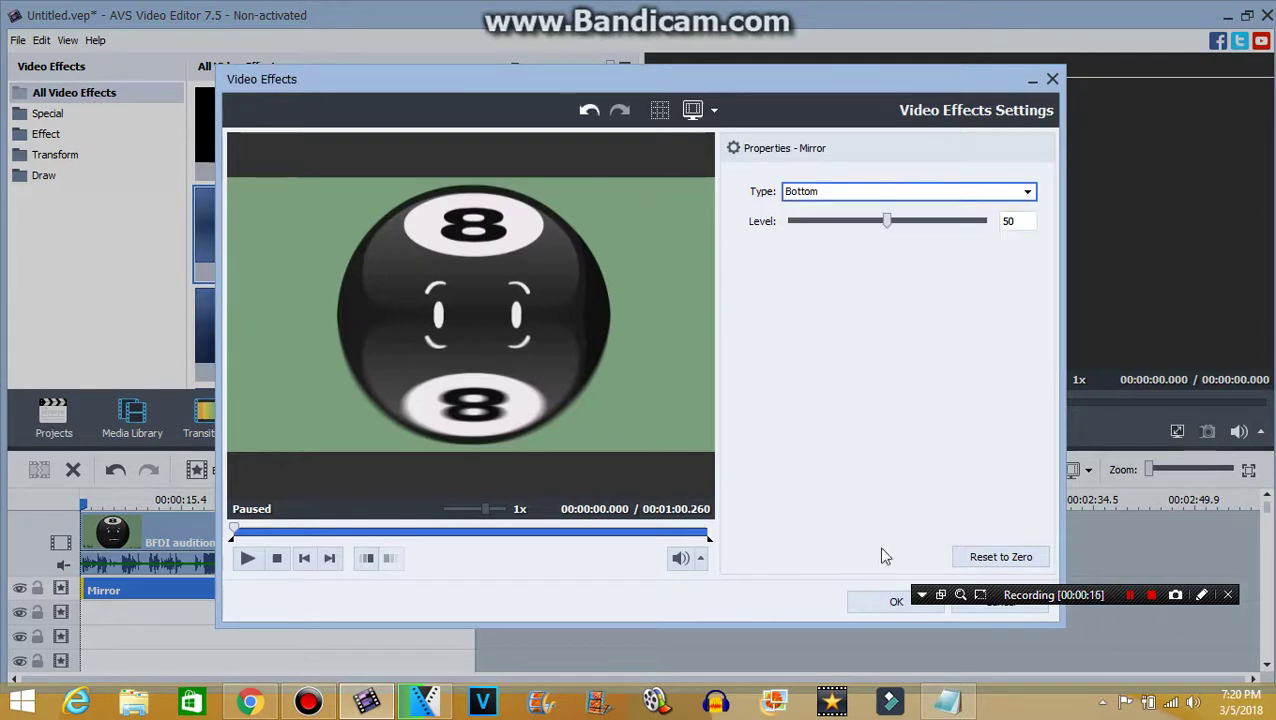
pyautogui.click(893, 603)
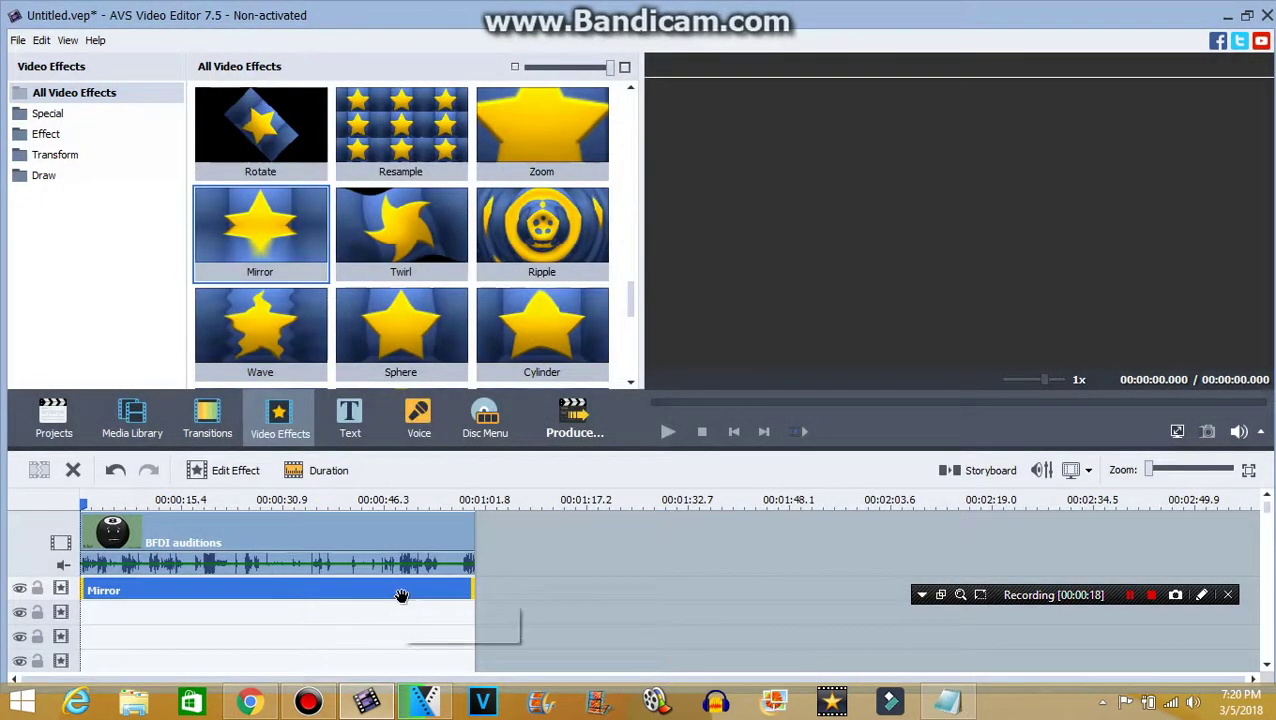
# - Add a second Mirror effect on the next effects track, starting with the clip, with type Right and level 35
pyautogui.moveTo(299, 247); pyautogui.dragTo(82, 613)
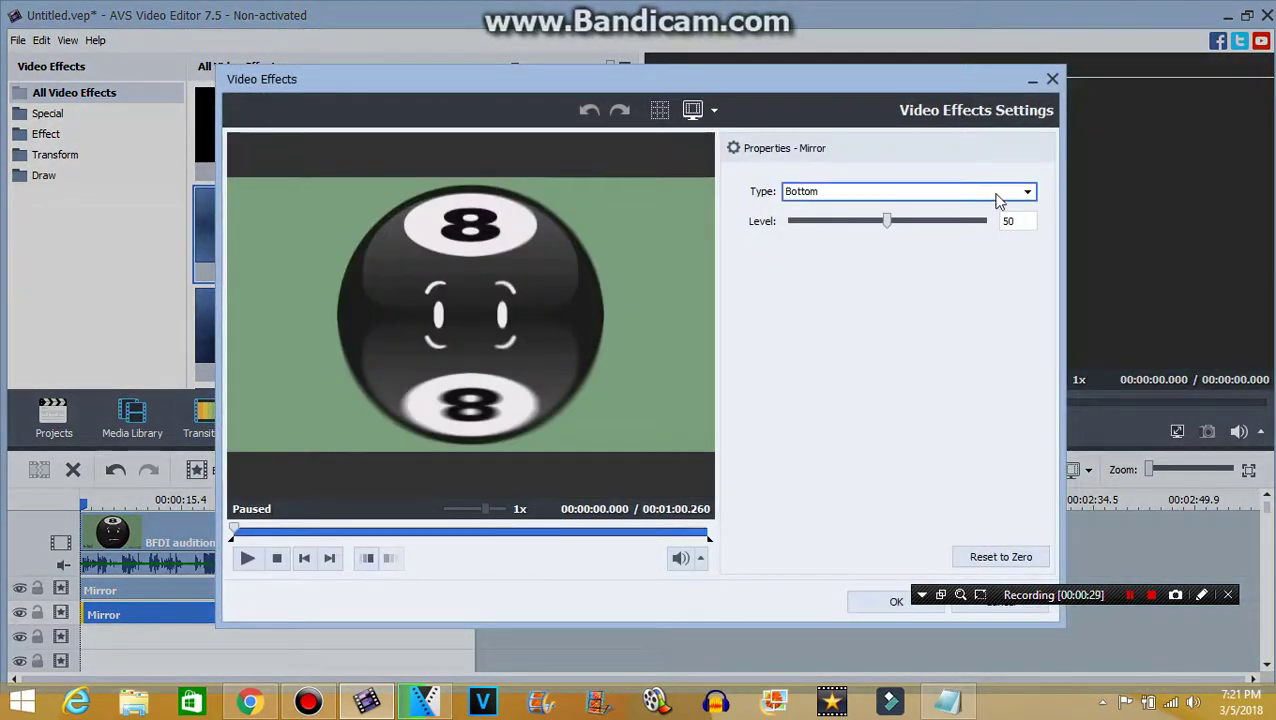
pyautogui.click(998, 200)
pyautogui.click(948, 198)
pyautogui.click(948, 200)
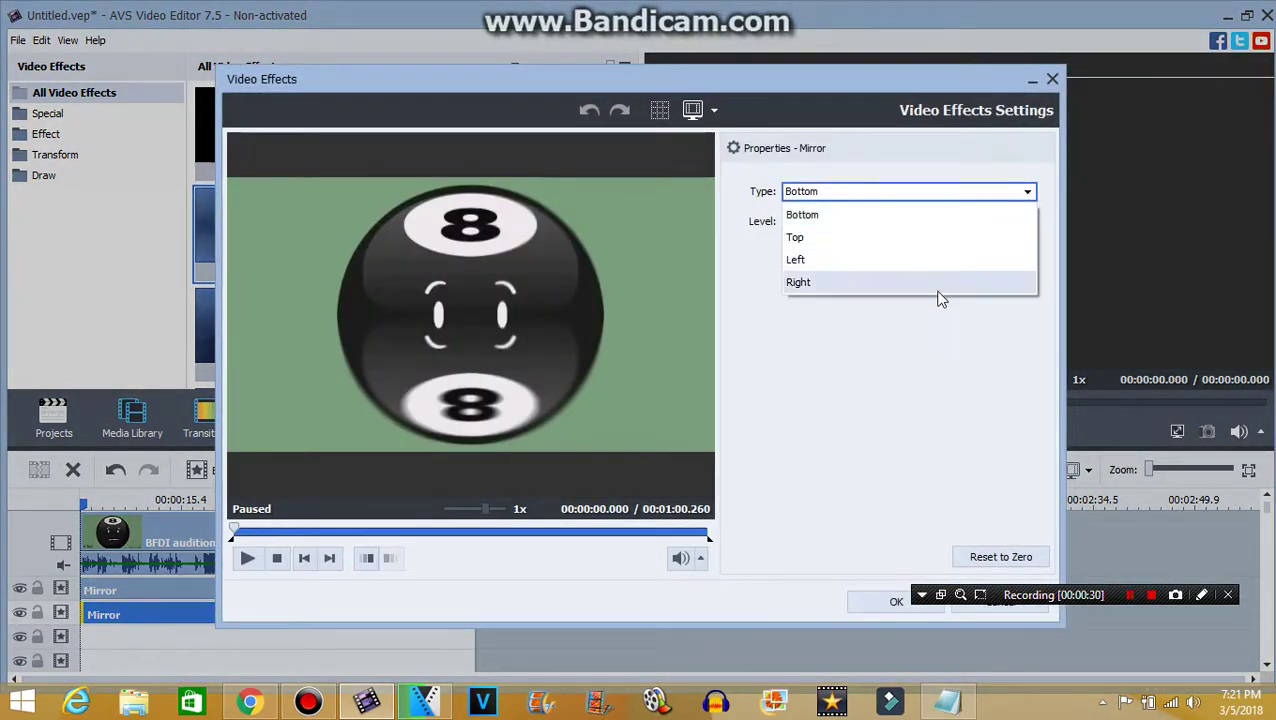
pyautogui.click(939, 288)
pyautogui.doubleClick(1017, 221)
pyautogui.write('35')
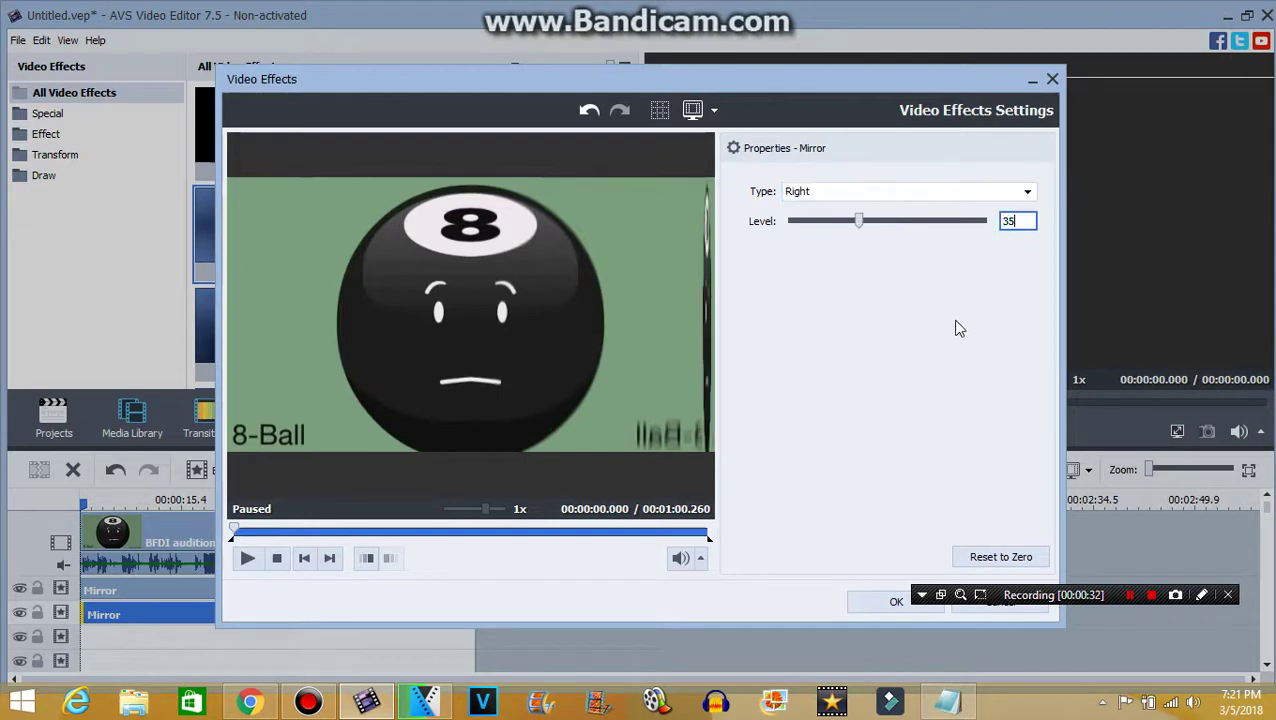
pyautogui.click(889, 601)
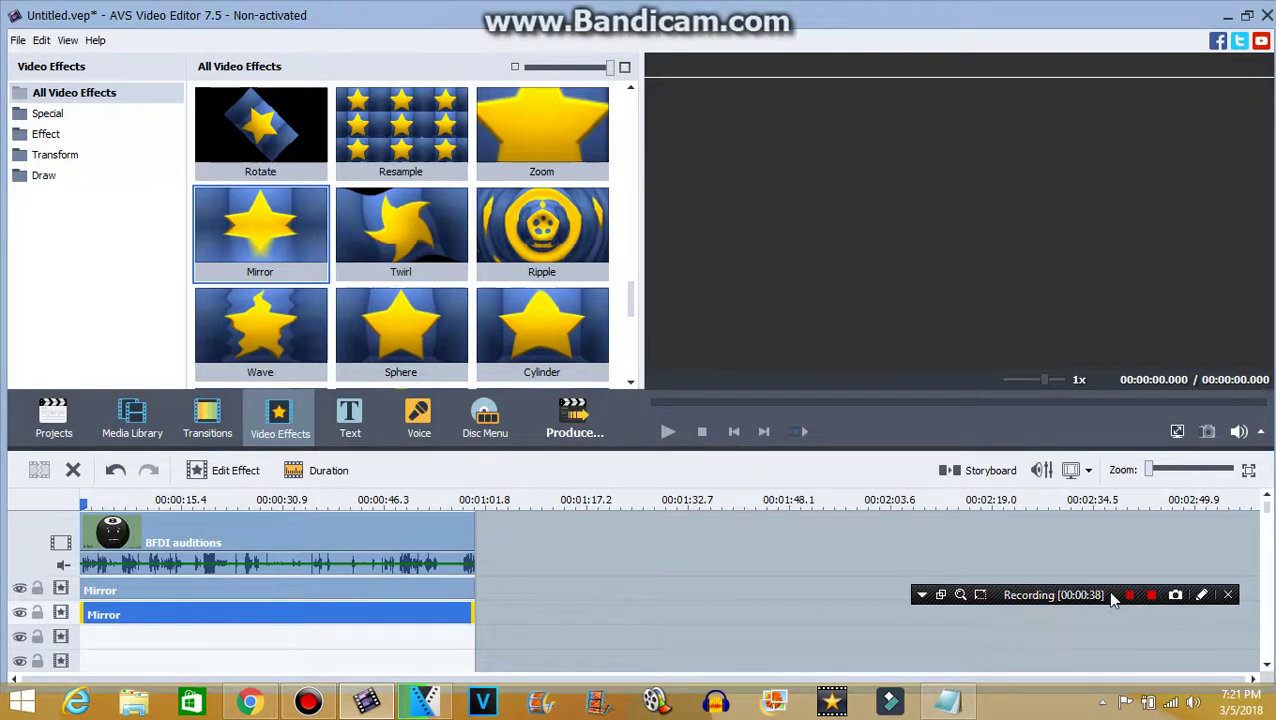
# - Duplicate the second Mirror effect and place the copy at the start of the third effects track
pyautogui.rightClick(410, 616)
pyautogui.click(430, 582)
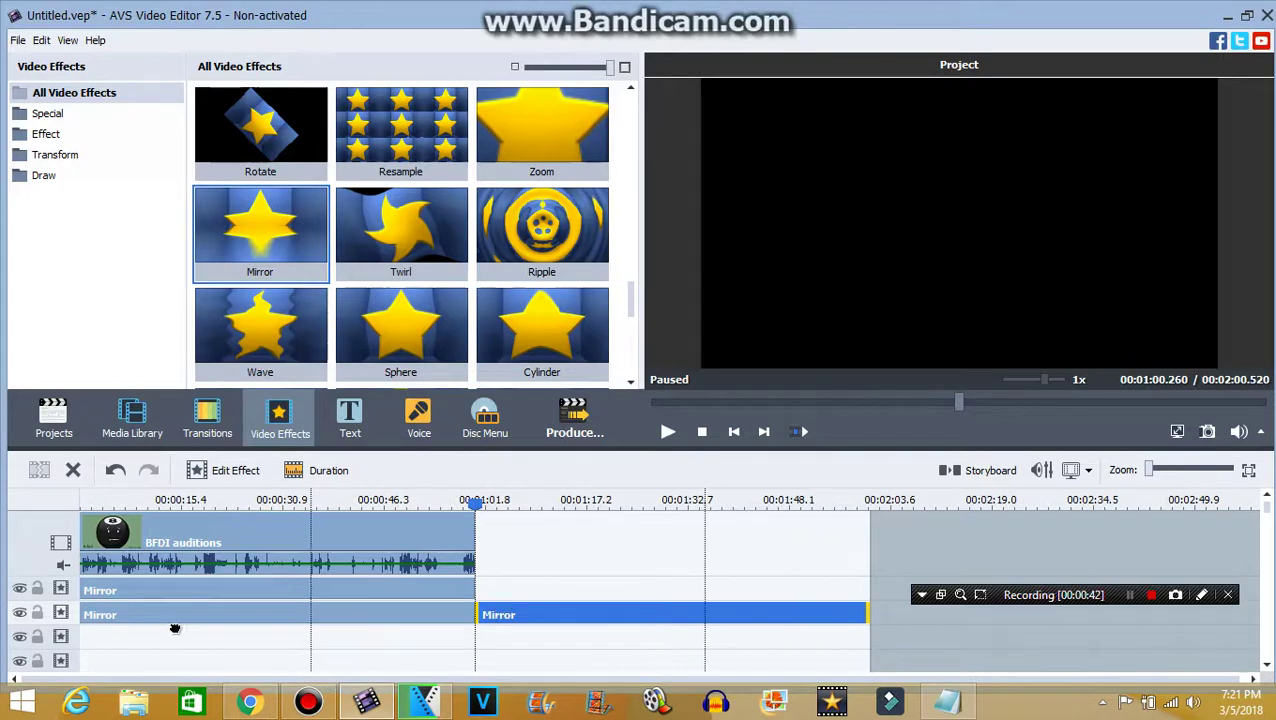
pyautogui.moveTo(175, 628); pyautogui.dragTo(105, 633)
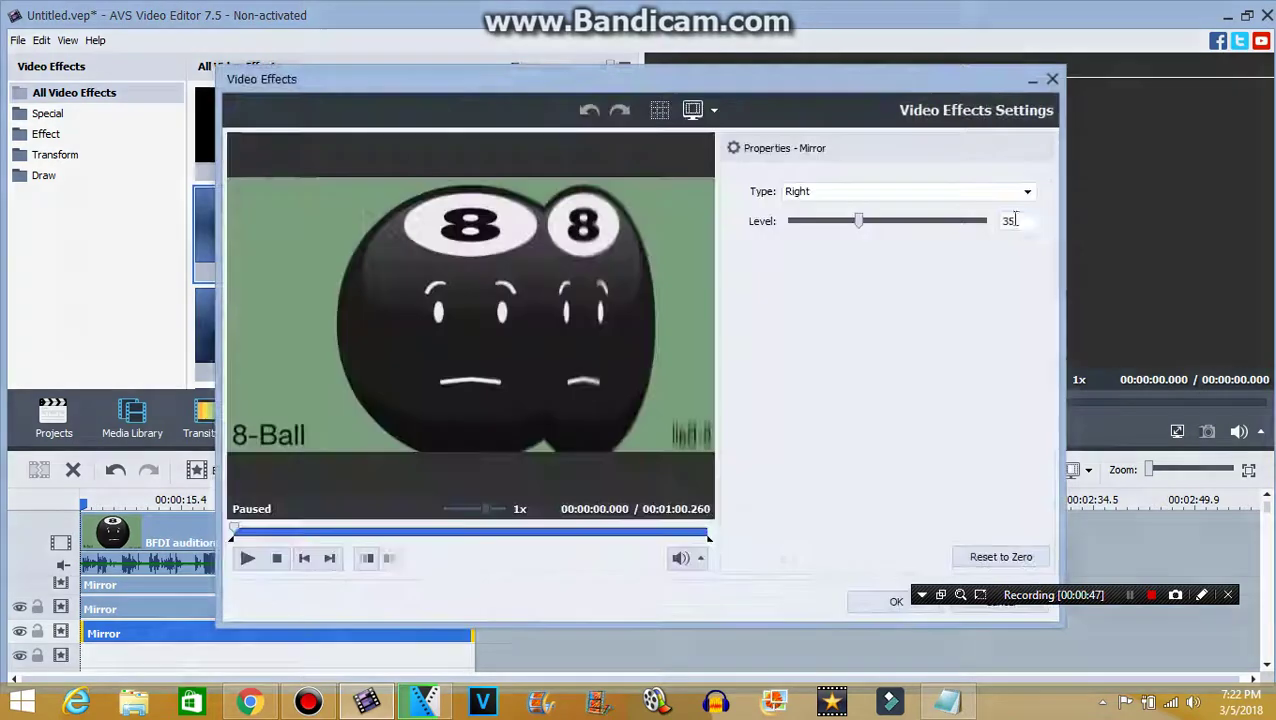
# - Set the third Mirror effect's level to 50 and its type to Left, and apply the settings
pyautogui.doubleClick(1017, 221)
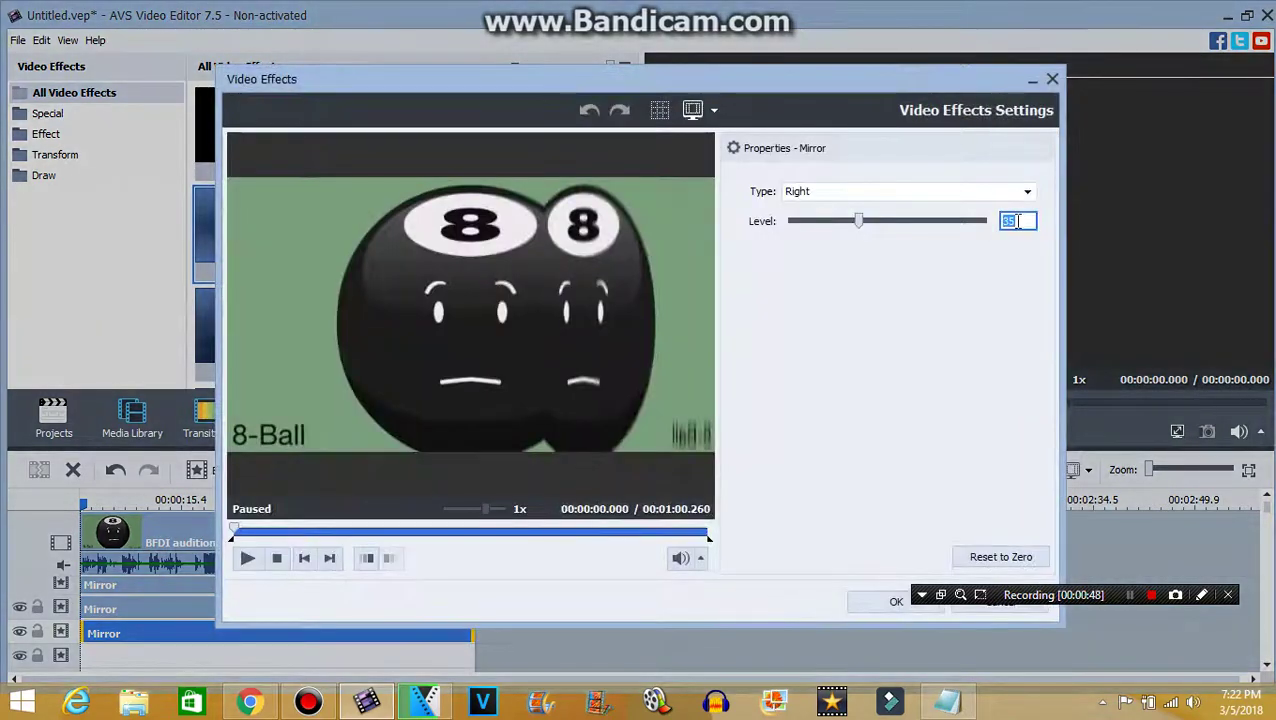
pyautogui.write('50')
pyautogui.click(970, 195)
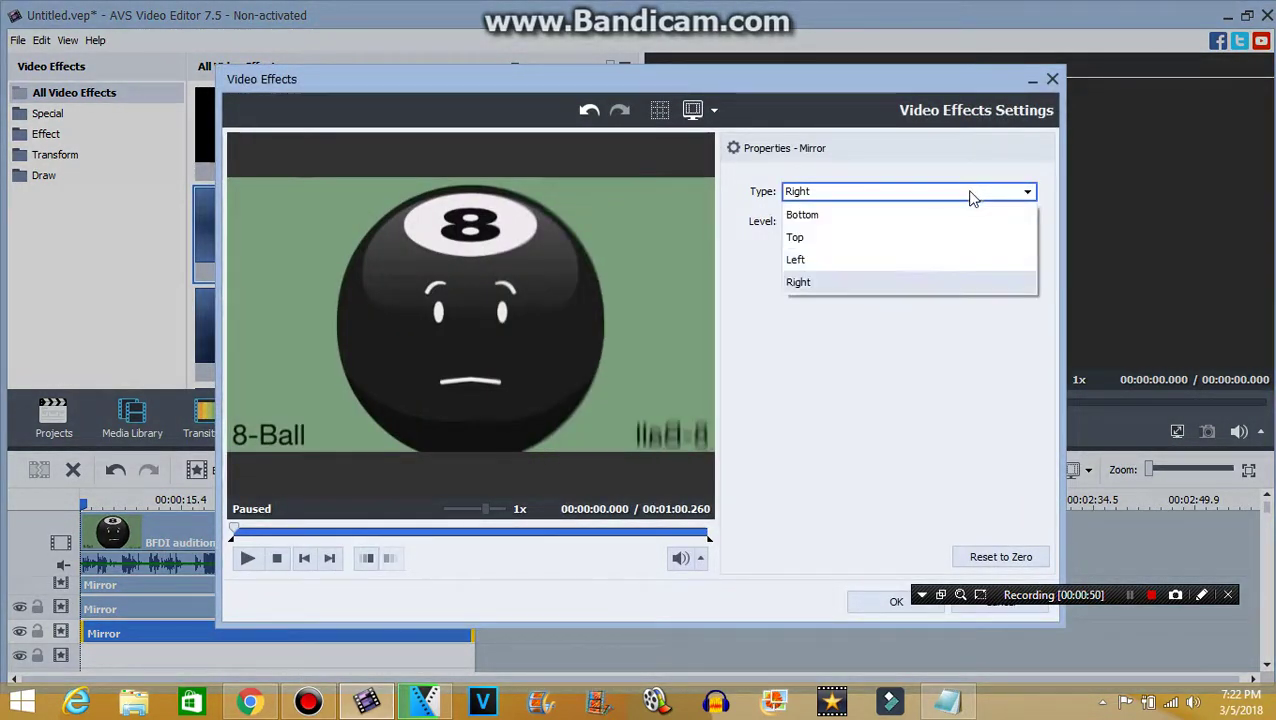
pyautogui.click(926, 262)
pyautogui.click(874, 606)
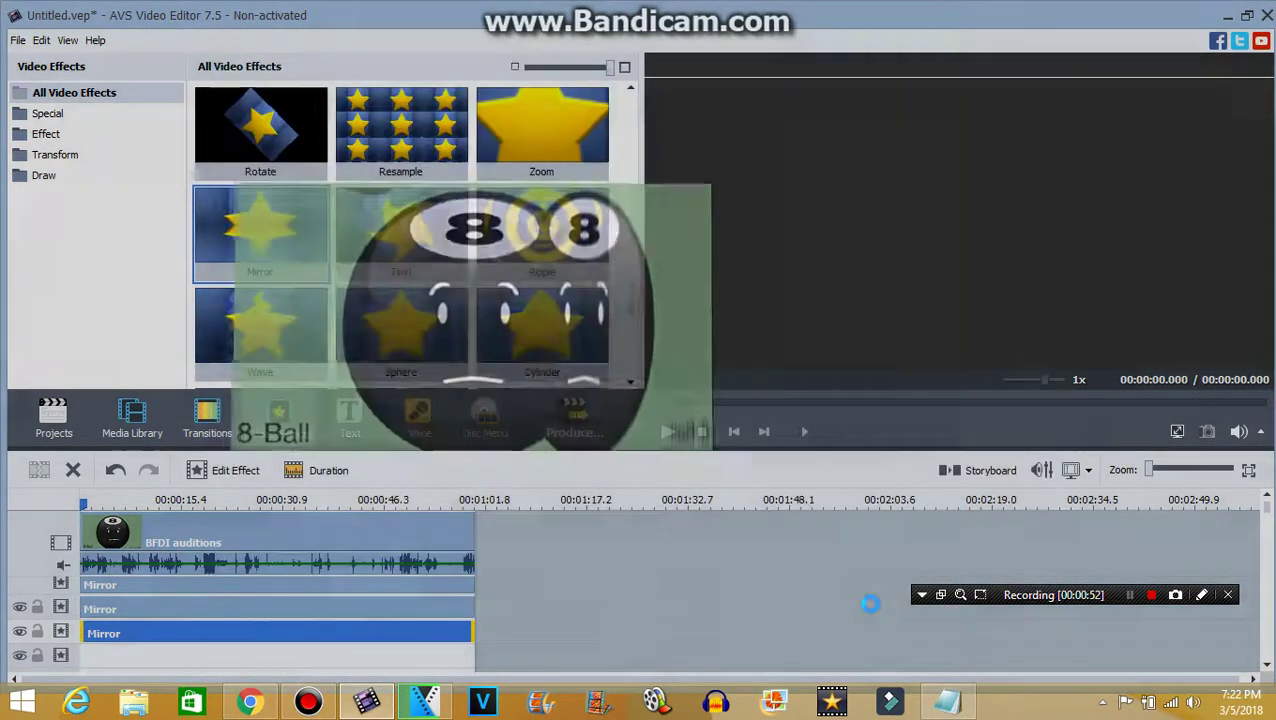
pyautogui.click(1129, 595)
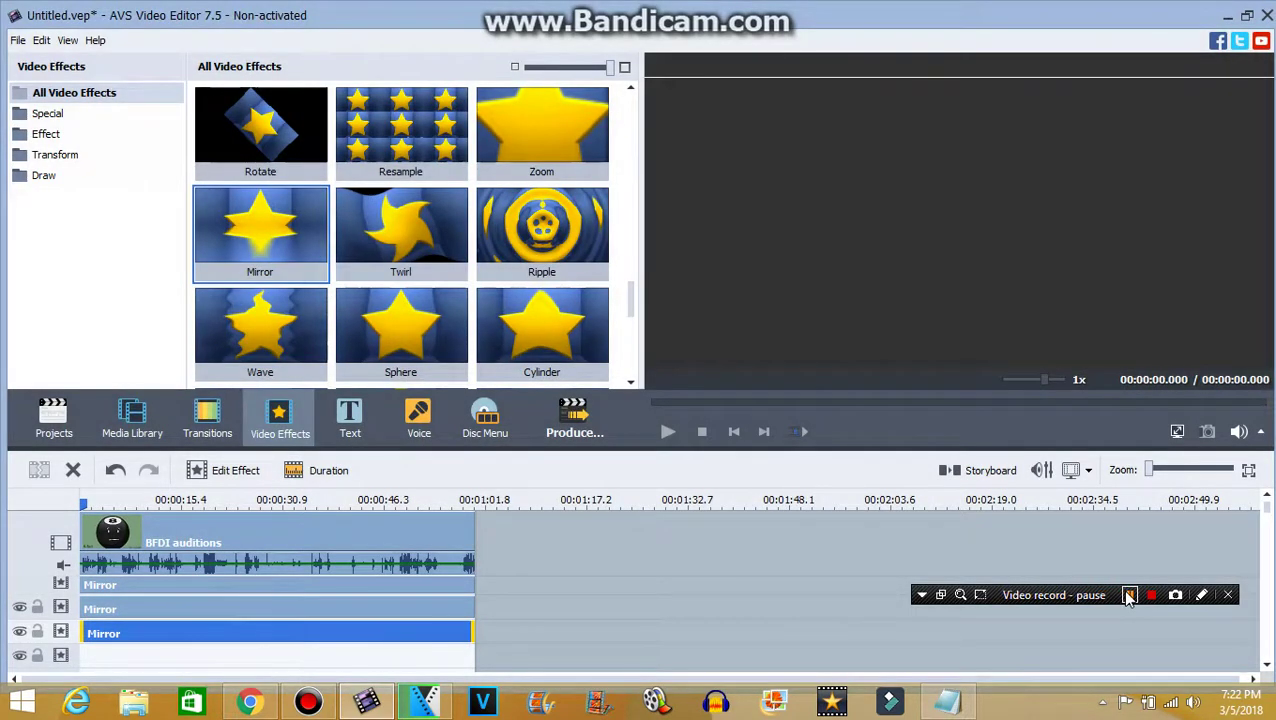
pyautogui.click(1129, 595)
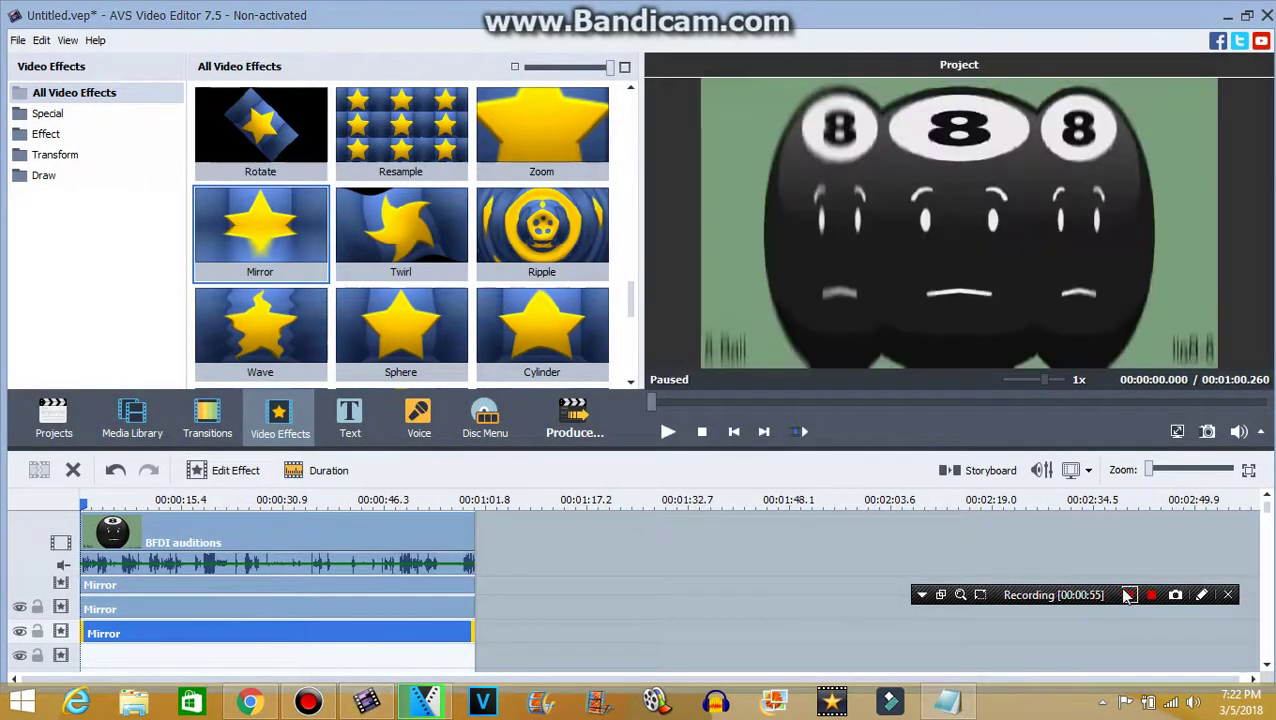
# - Duplicate the third Mirror effect and place the copy at the start of the fourth effects track
pyautogui.rightClick(411, 637)
pyautogui.click(488, 600)
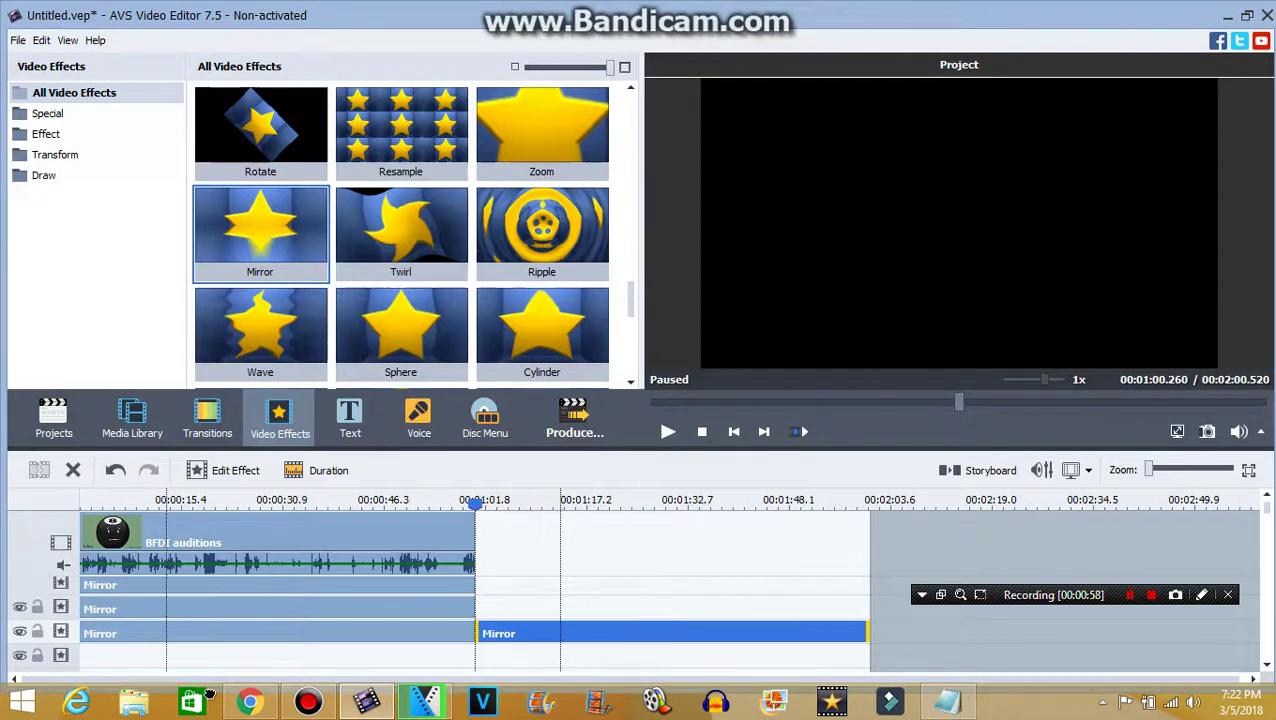
pyautogui.click(103, 647)
pyautogui.hotkey('ctrl', 'z')
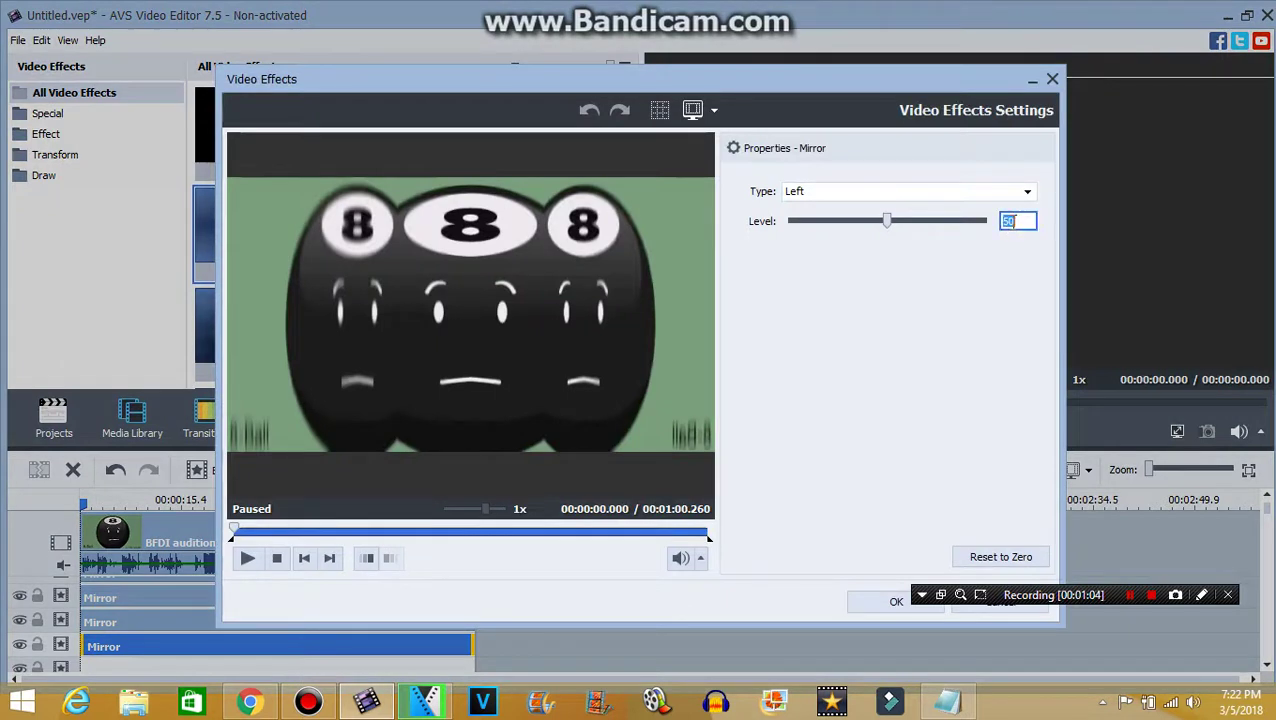
# - Set the fourth Mirror effect's level to 35 and its type to Top, and apply the settings
pyautogui.write('0')
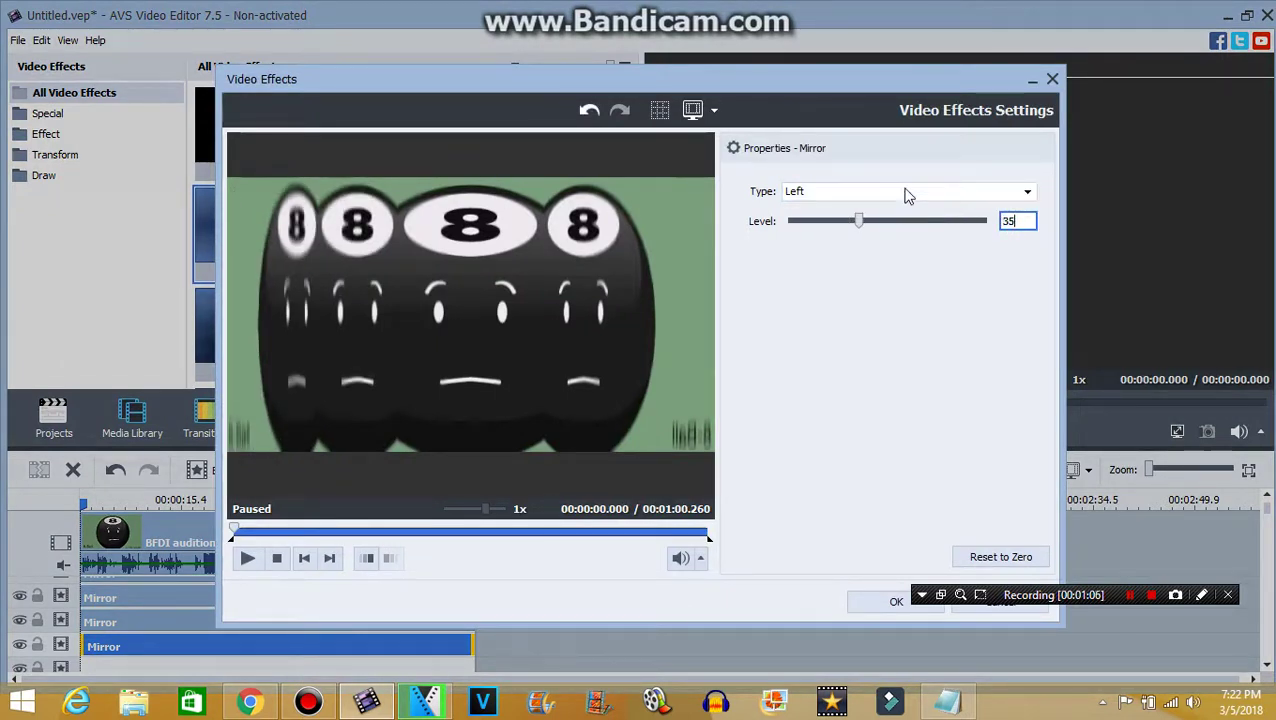
pyautogui.click(906, 196)
pyautogui.click(890, 237)
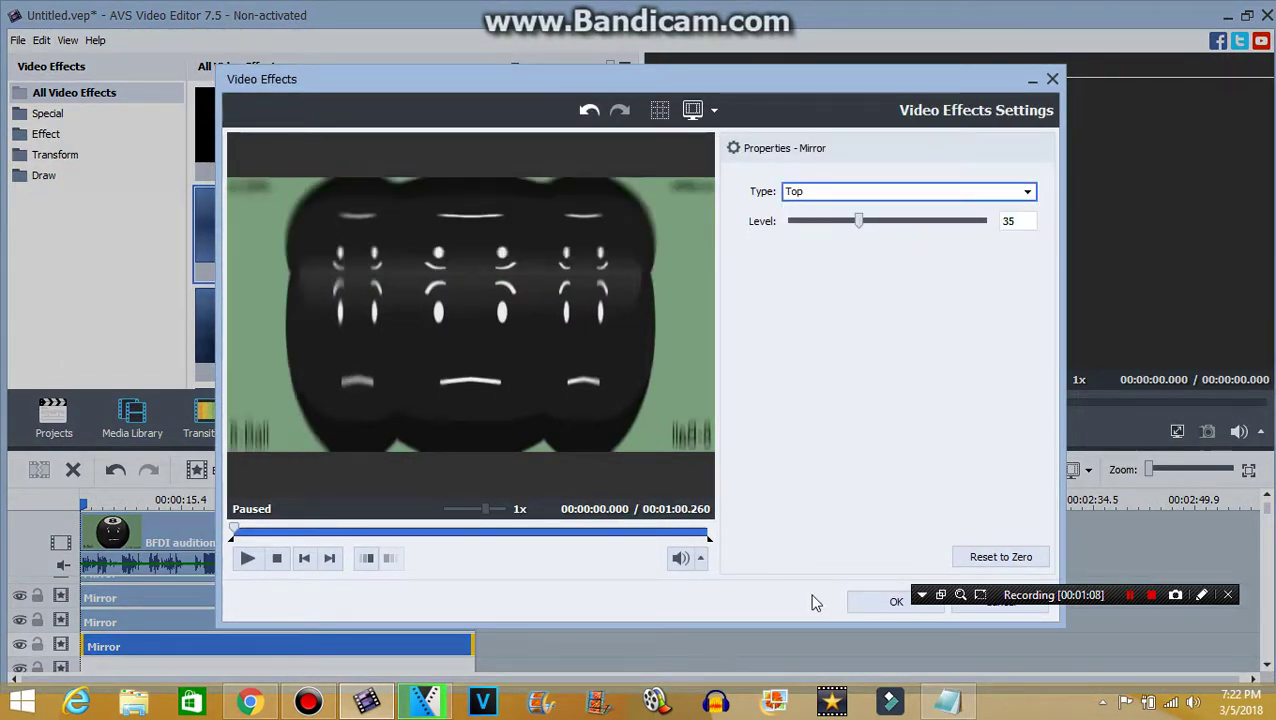
pyautogui.click(858, 603)
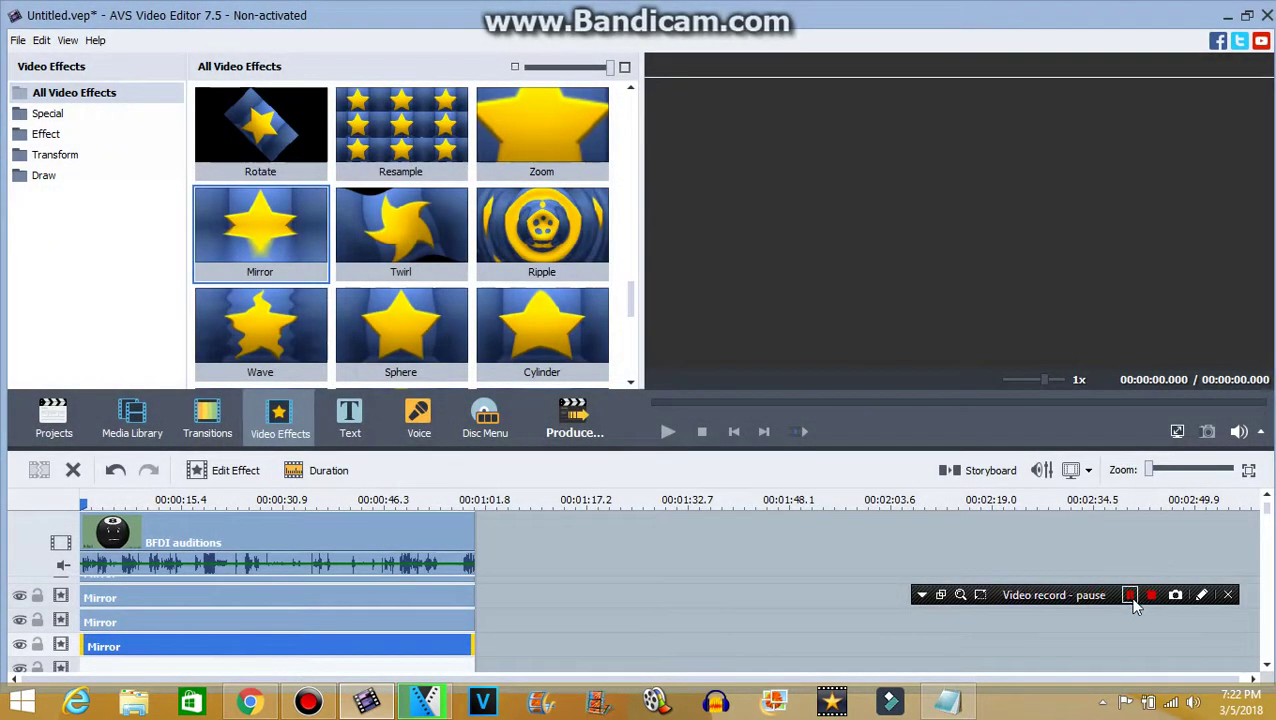
pyautogui.click(1129, 595)
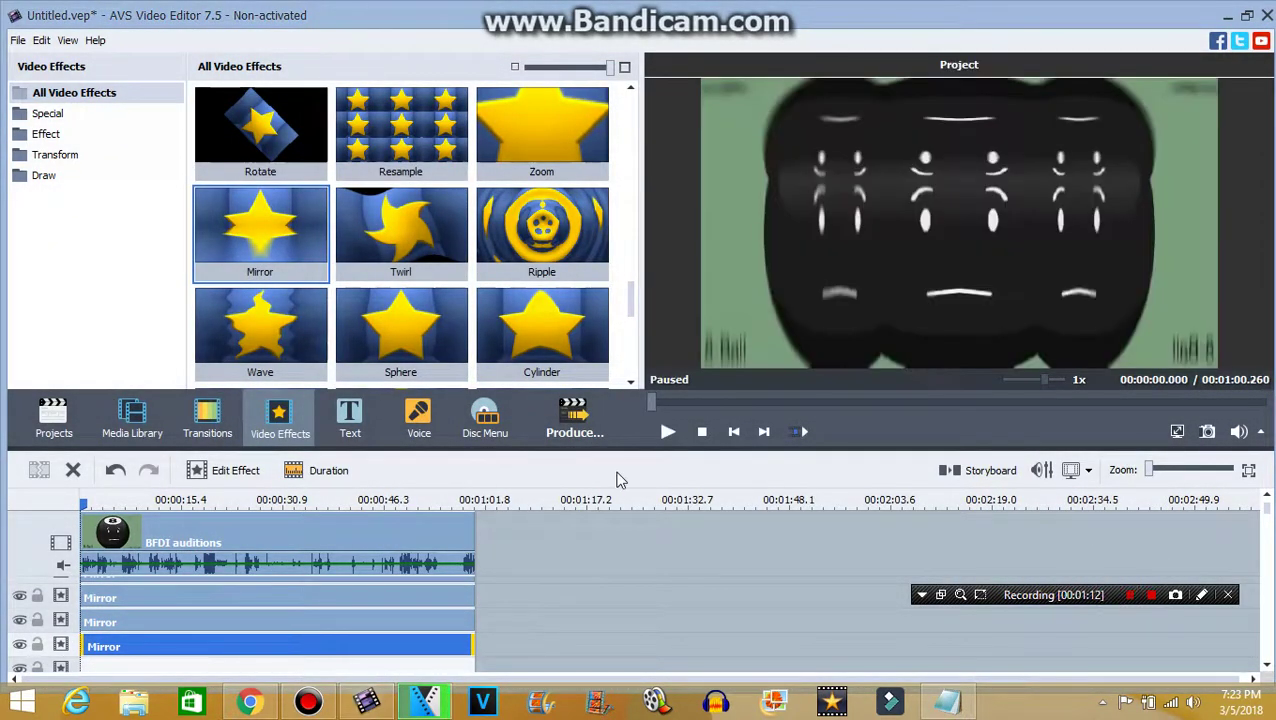
# - Duplicate the fourth Mirror effect and place the copy at the start of the fifth effects track
pyautogui.rightClick(426, 630)
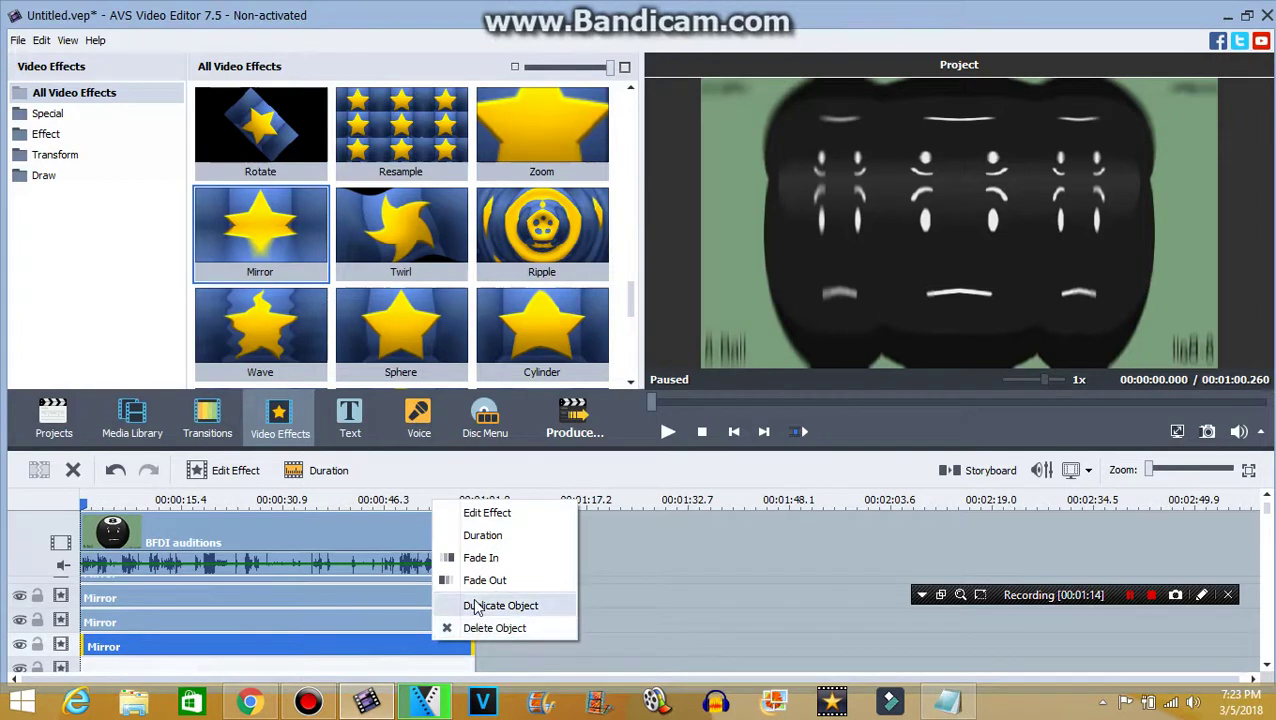
pyautogui.click(473, 599)
pyautogui.hotkey('ctrl', 'v')
pyautogui.moveTo(562, 646); pyautogui.dragTo(133, 663)
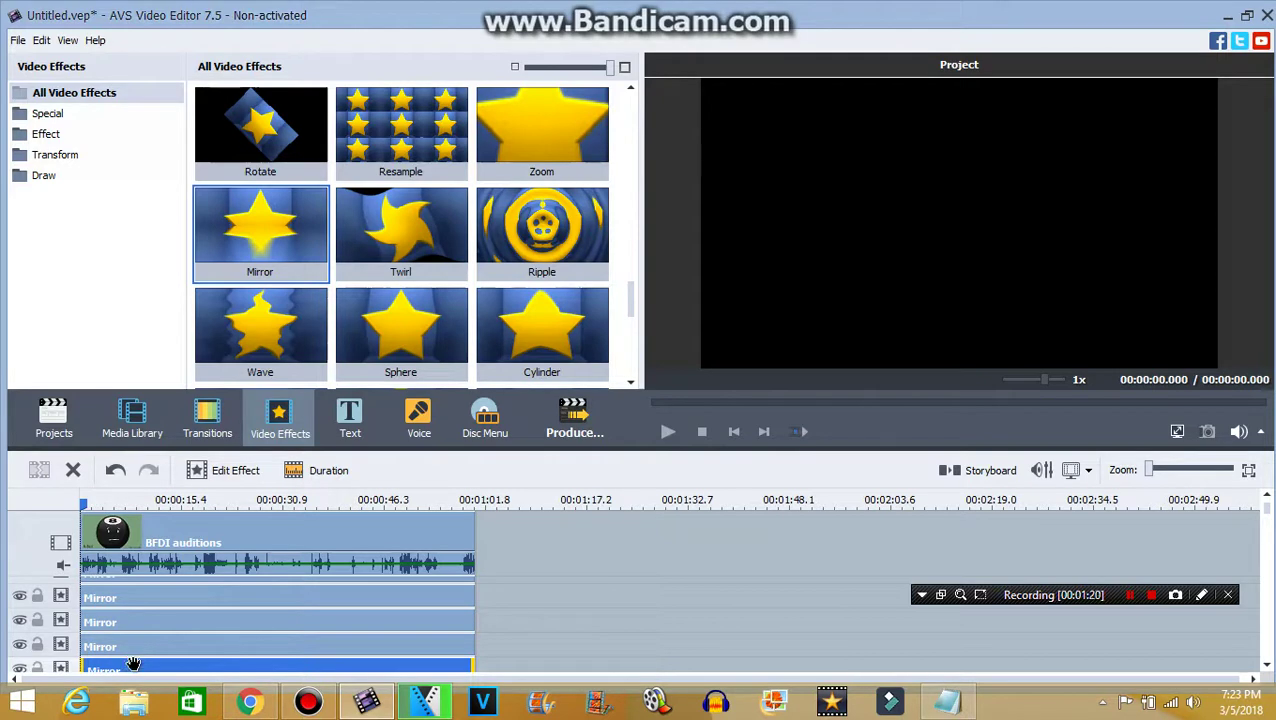
# - Set the fifth Mirror effect's type to Bottom and its level to 50, and apply the settings
pyautogui.doubleClick(133, 663)
pyautogui.click(824, 192)
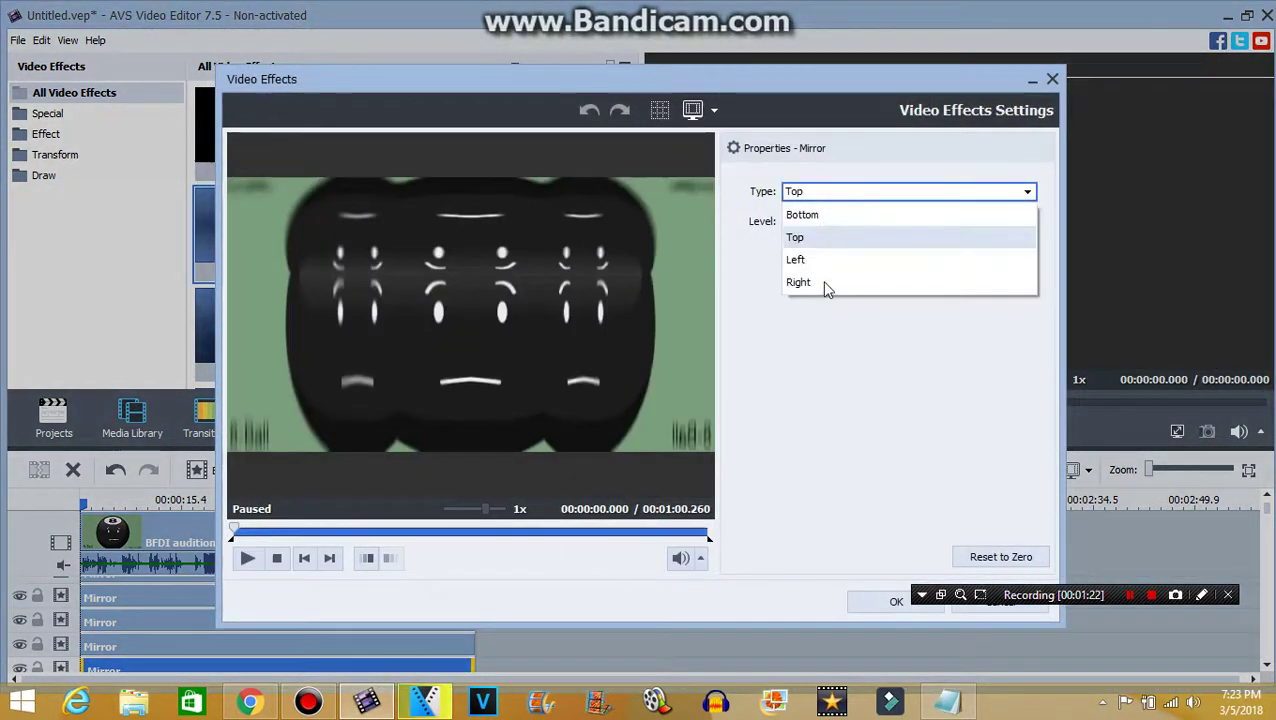
pyautogui.click(826, 283)
pyautogui.doubleClick(1021, 225)
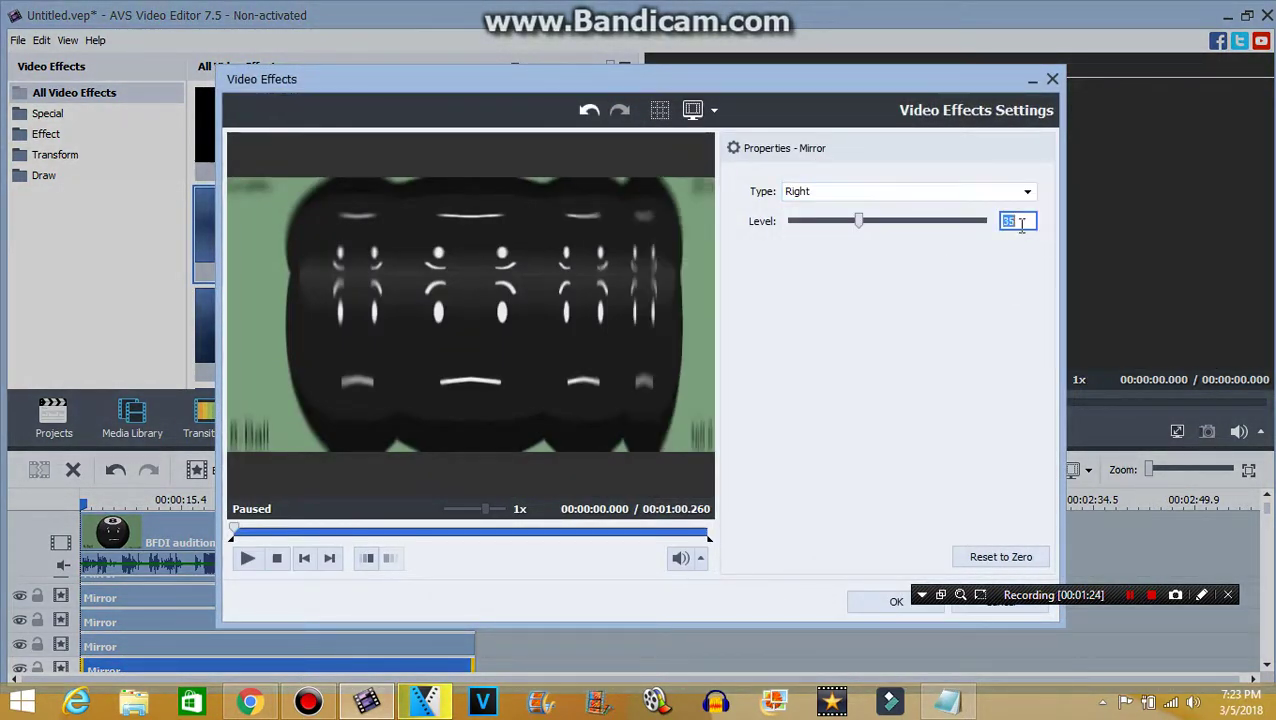
pyautogui.write('50')
pyautogui.click(983, 195)
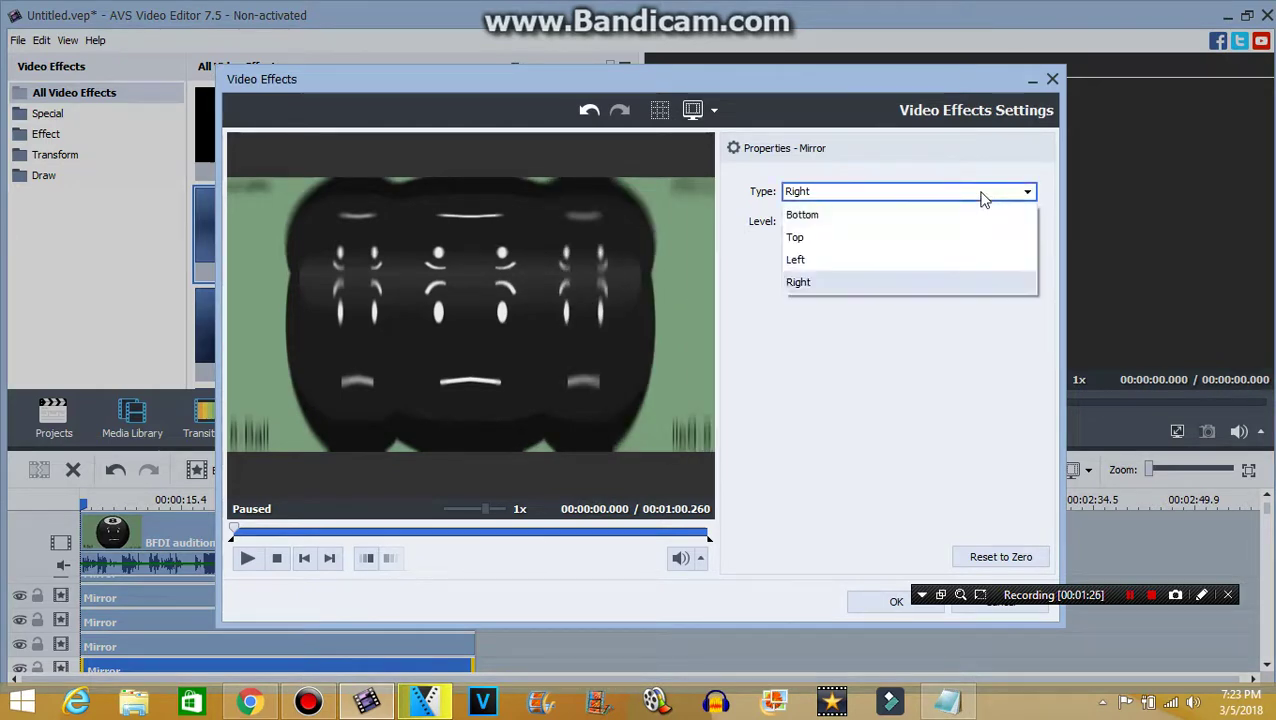
pyautogui.click(943, 214)
pyautogui.click(866, 603)
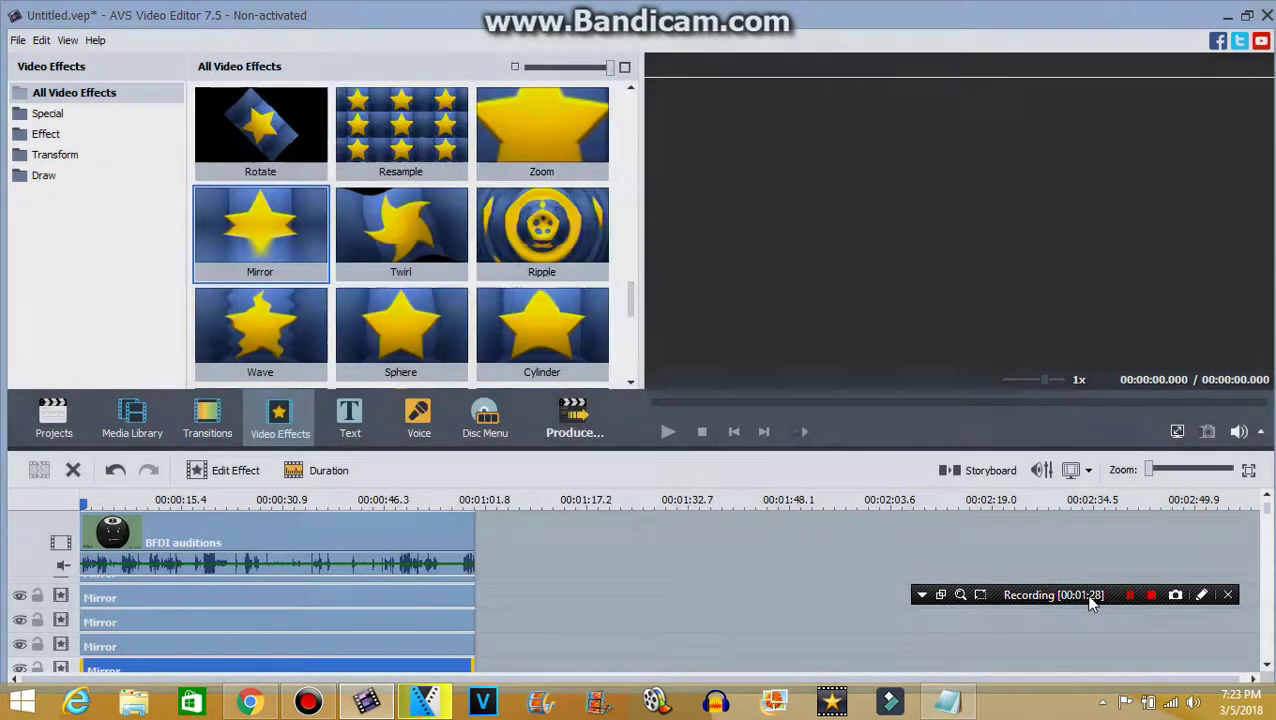
# - Shift the hue of the BFDI auditions clip in its color correction settings and apply the change
pyautogui.click(265, 515)
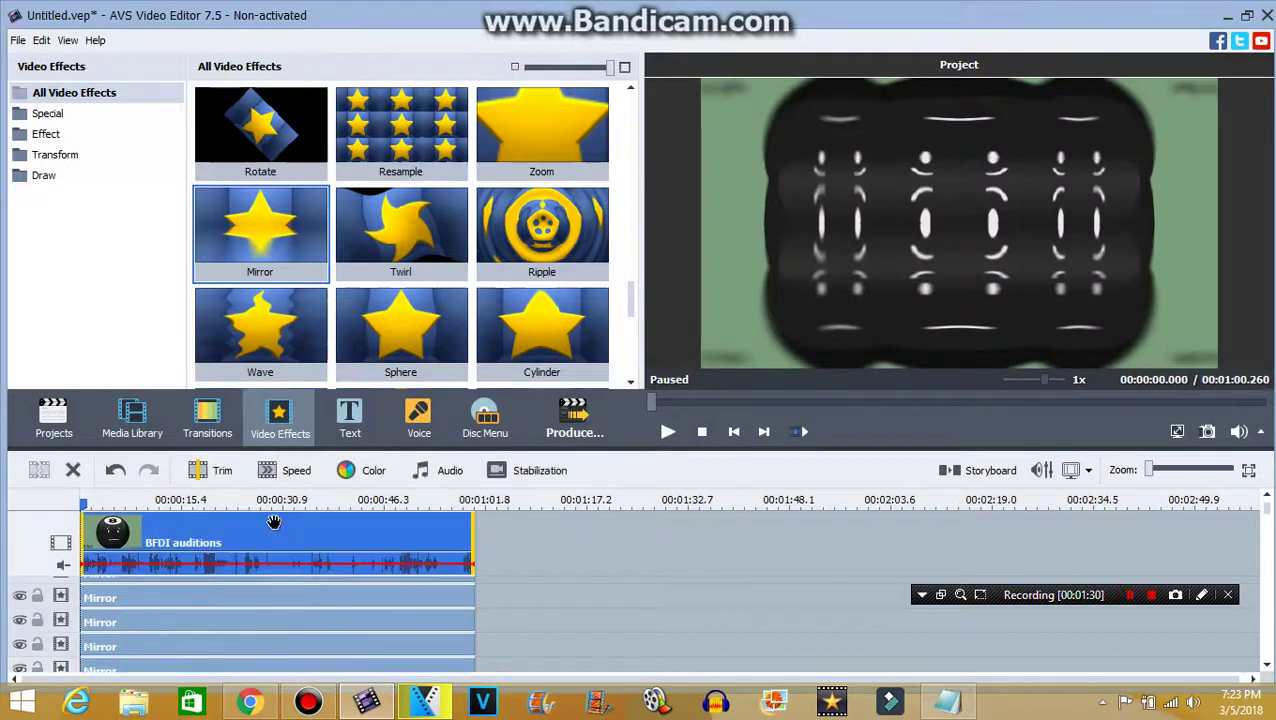
pyautogui.click(1128, 596)
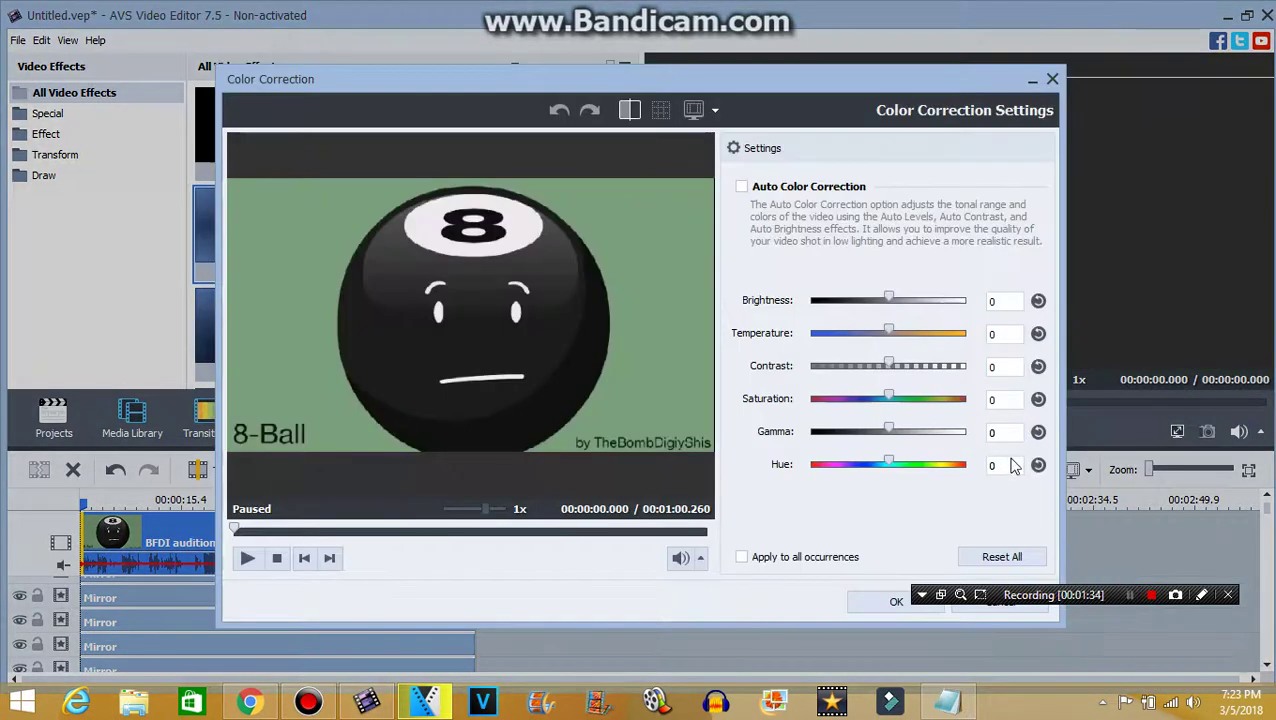
pyautogui.click(1010, 465)
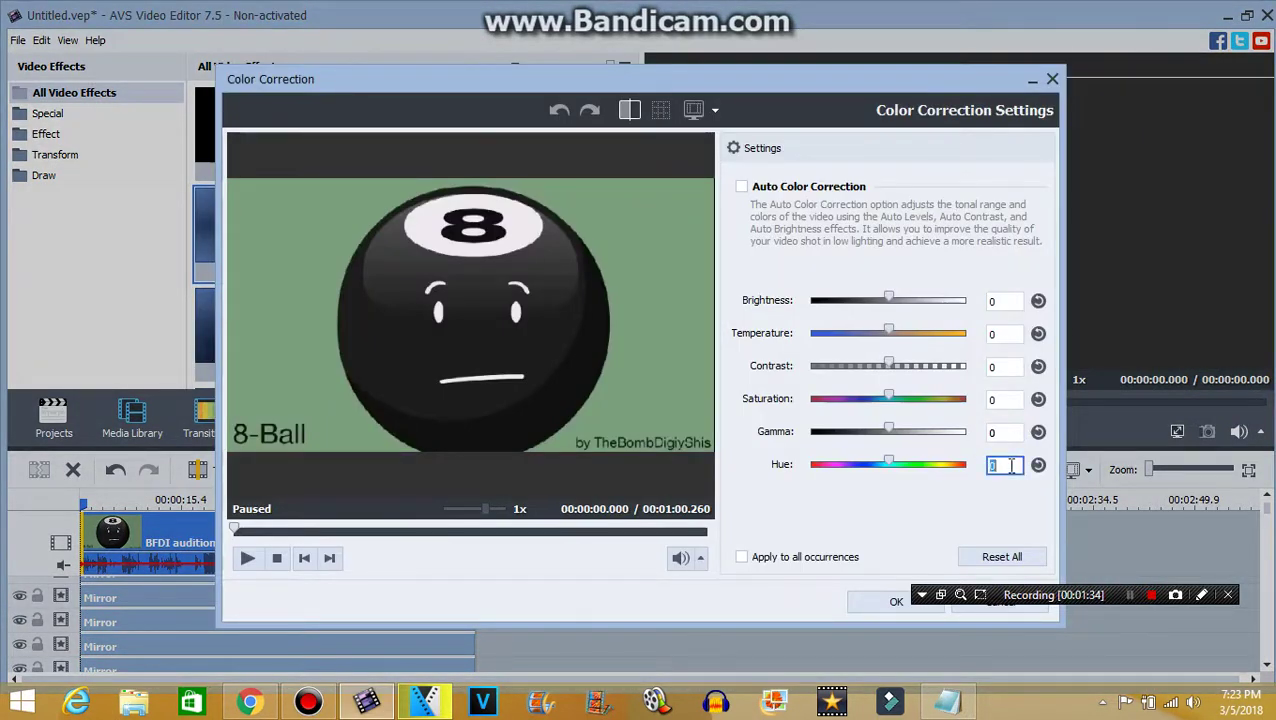
pyautogui.click(893, 600)
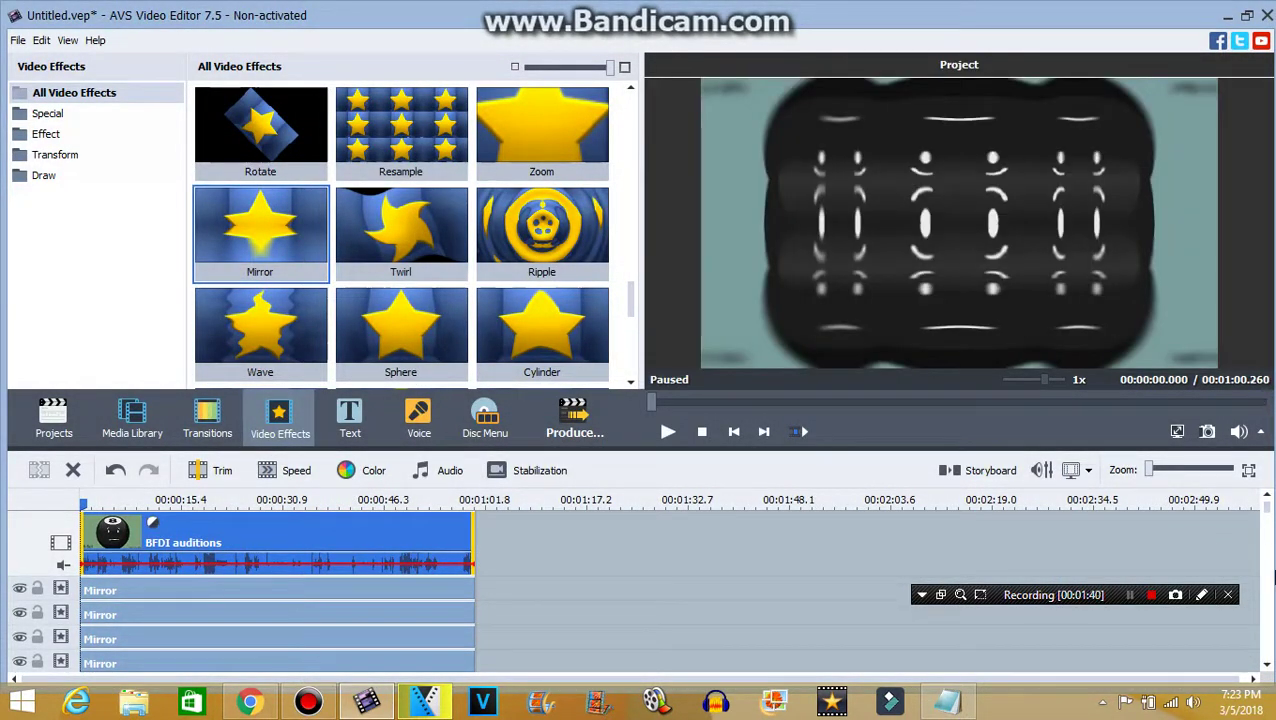
# - Add an Invert effect over the whole clip on the empty effects track below the Mirror effects
pyautogui.scroll(-3, 1268, 580)
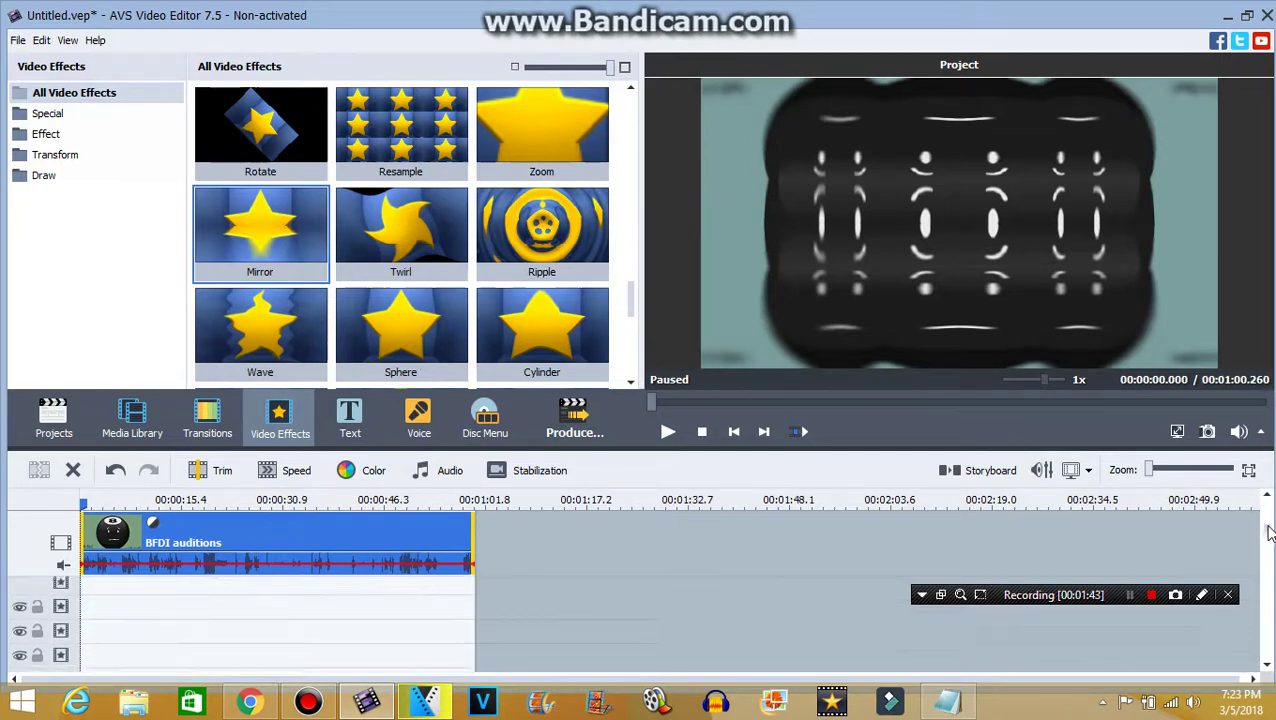
pyautogui.scroll(1, 1268, 518)
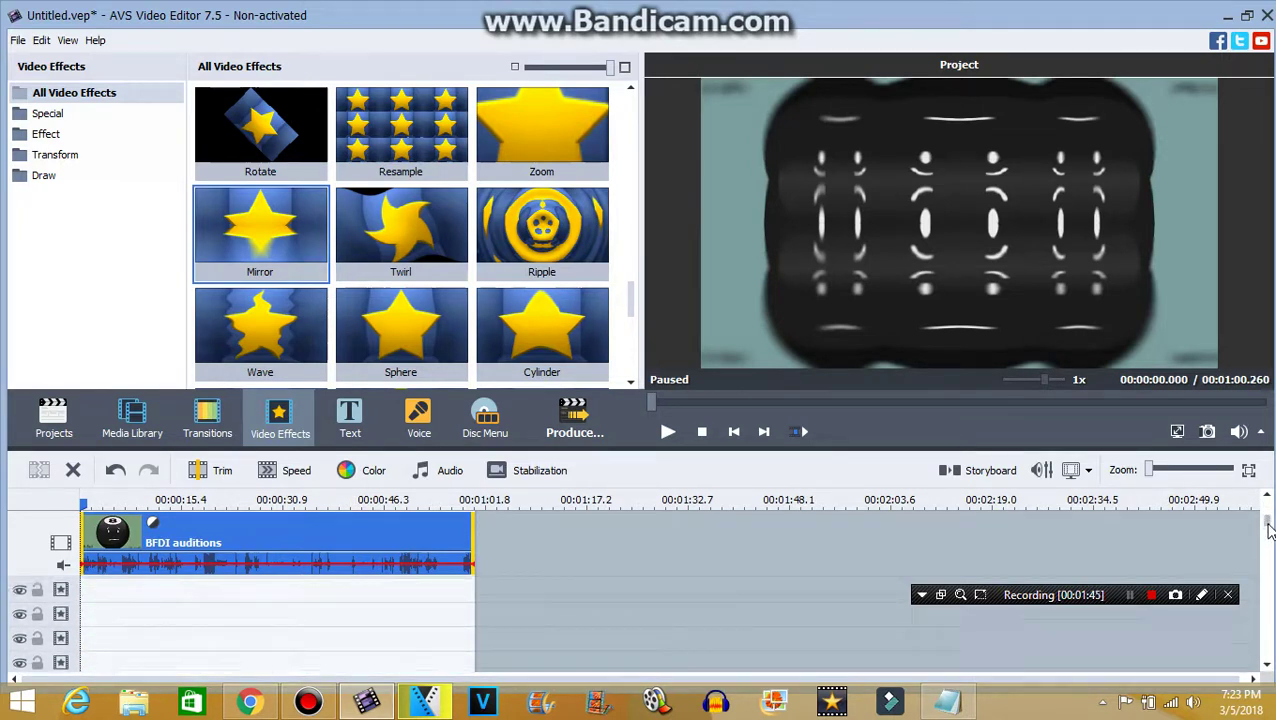
pyautogui.moveTo(1268, 530); pyautogui.dragTo(1268, 516)
pyautogui.scroll(2, 619, 296)
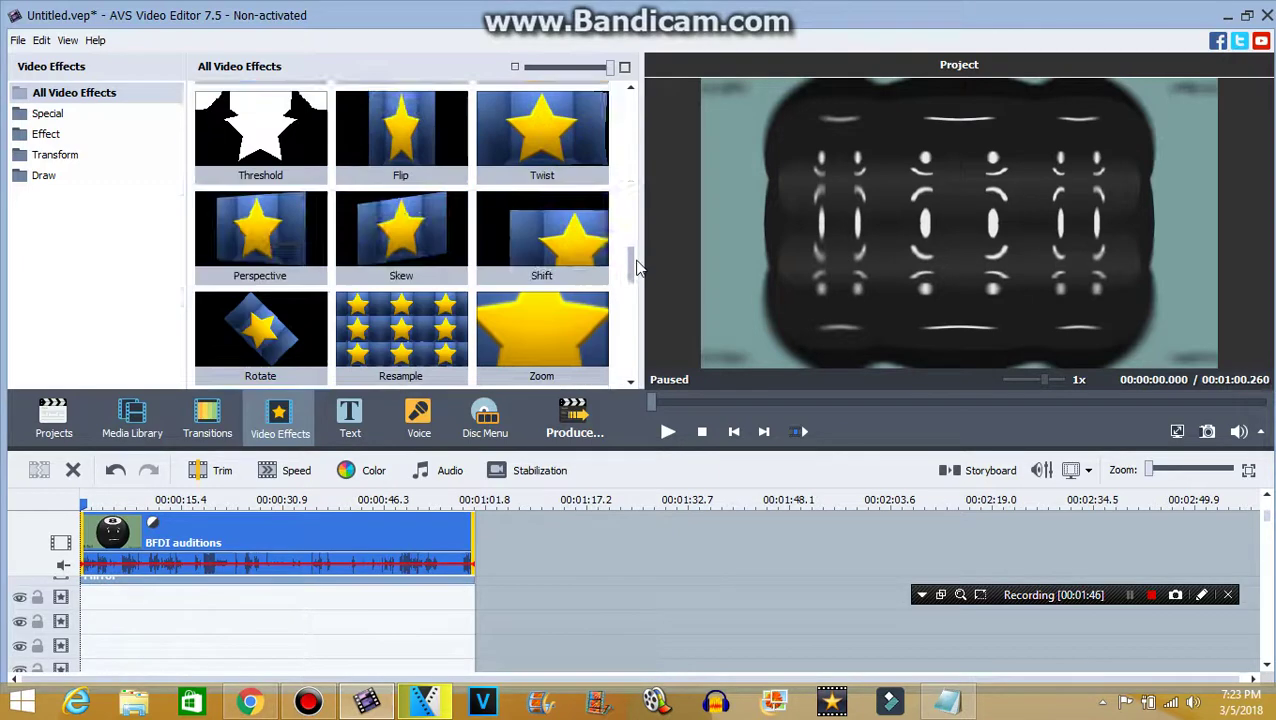
pyautogui.scroll(-5, 619, 296)
pyautogui.moveTo(541, 222); pyautogui.dragTo(116, 612)
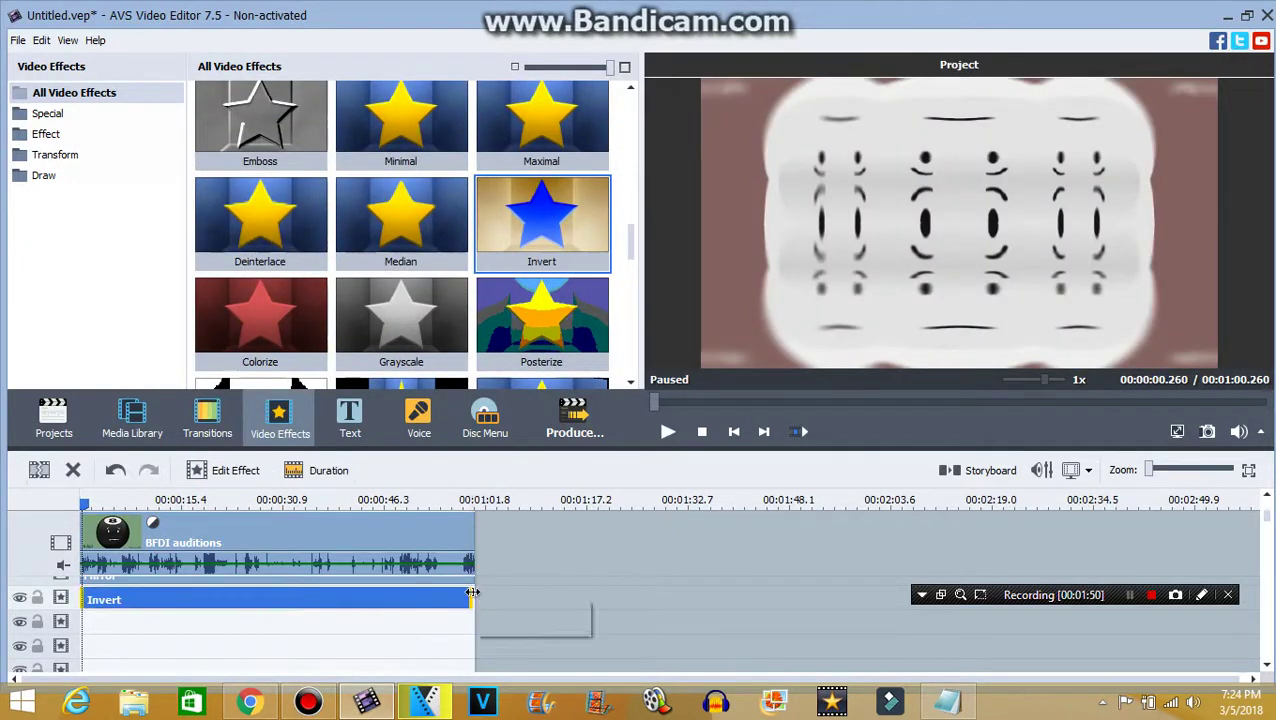
# - Place the BFDI auditions clip from the media library at the start of the first audio track
pyautogui.click(461, 539)
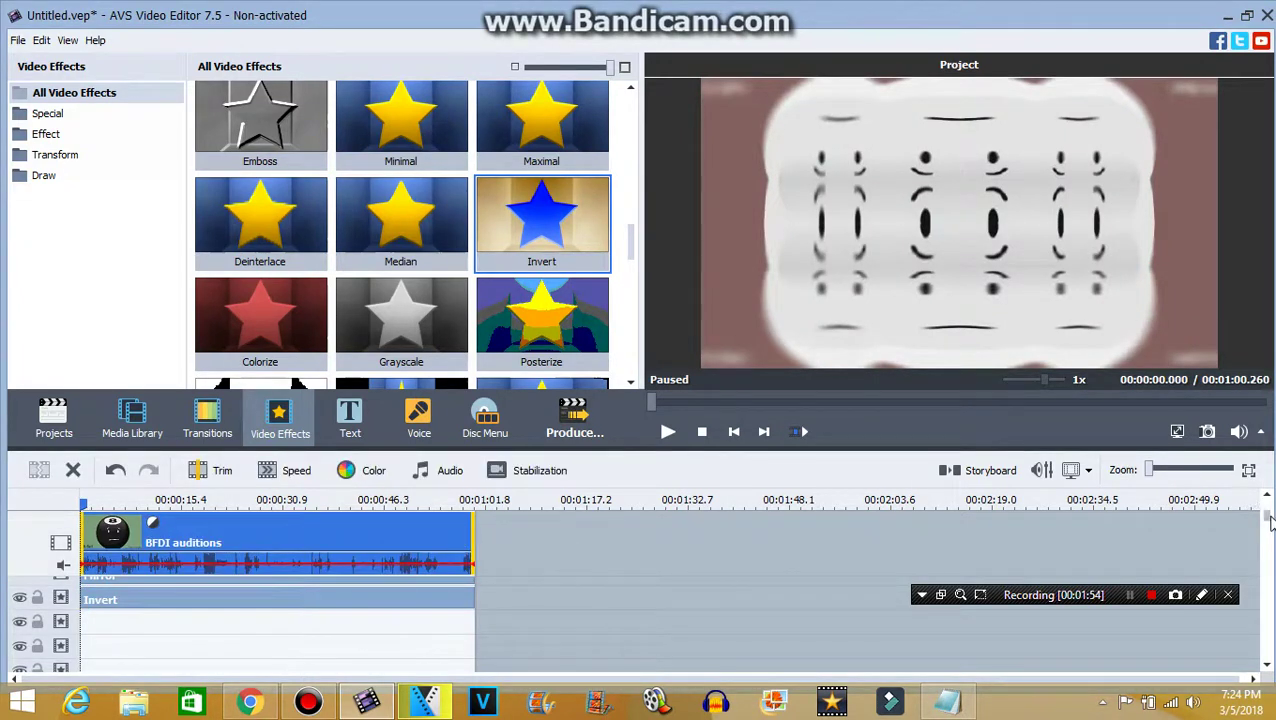
pyautogui.moveTo(1270, 540); pyautogui.dragTo(1268, 606)
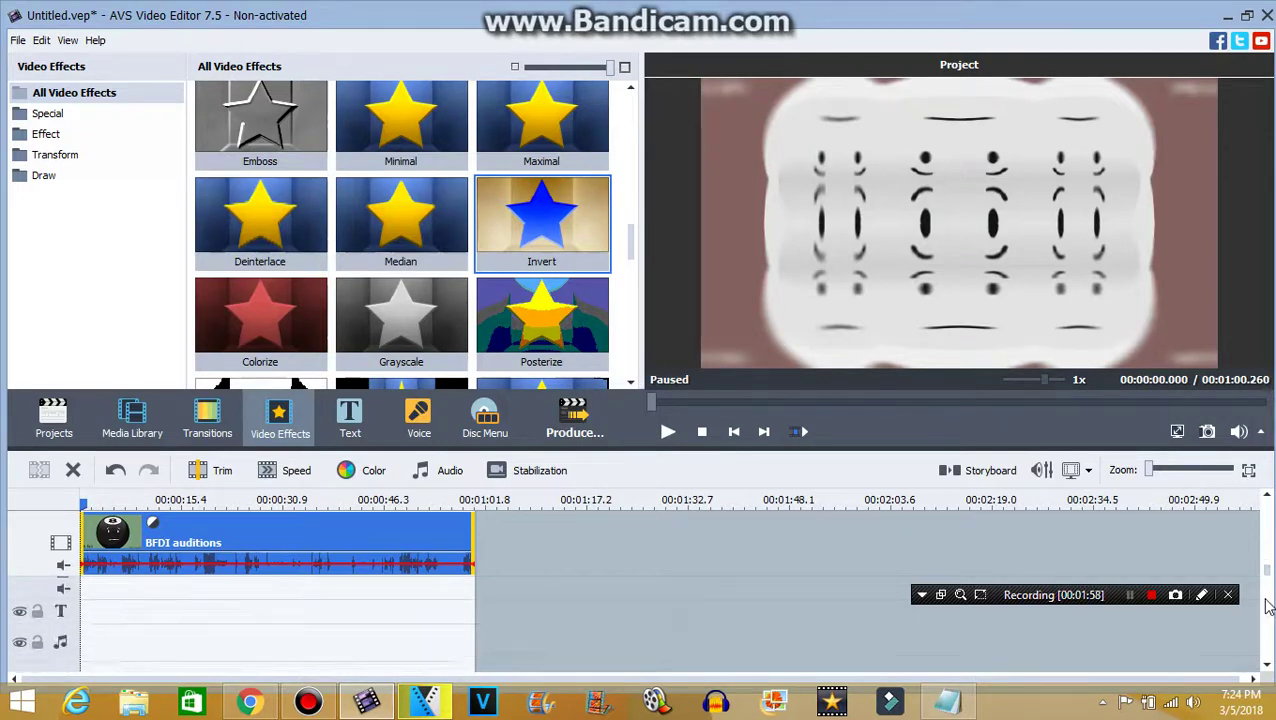
pyautogui.click(132, 415)
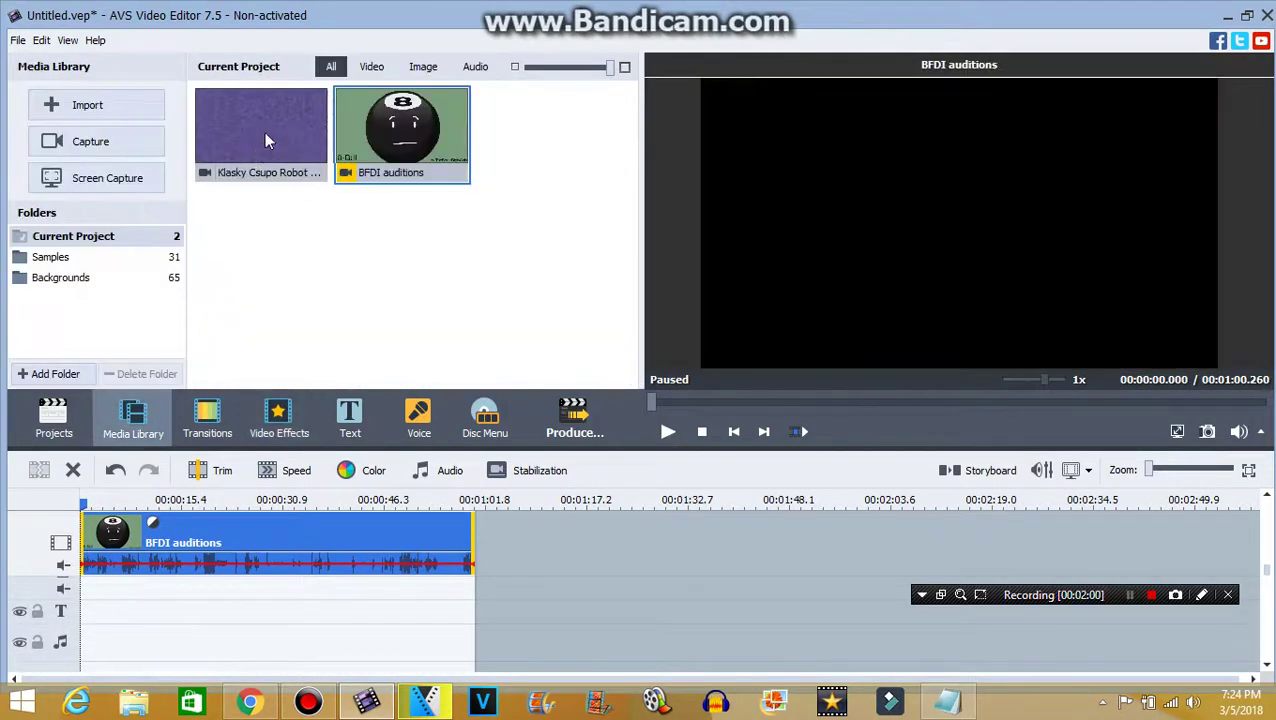
pyautogui.moveTo(401, 130); pyautogui.dragTo(90, 654)
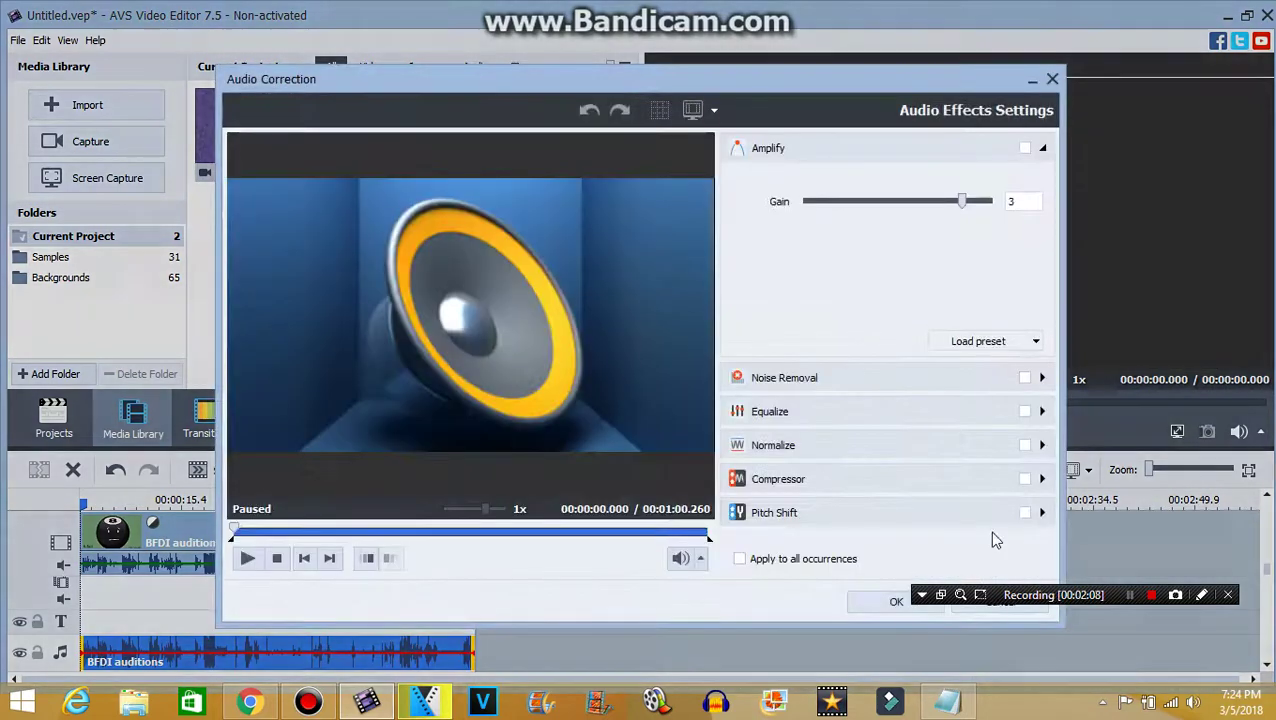
# - Enable Pitch Shift on the BFDI auditions audio copy with a rate of 125 and apply it
pyautogui.click(972, 512)
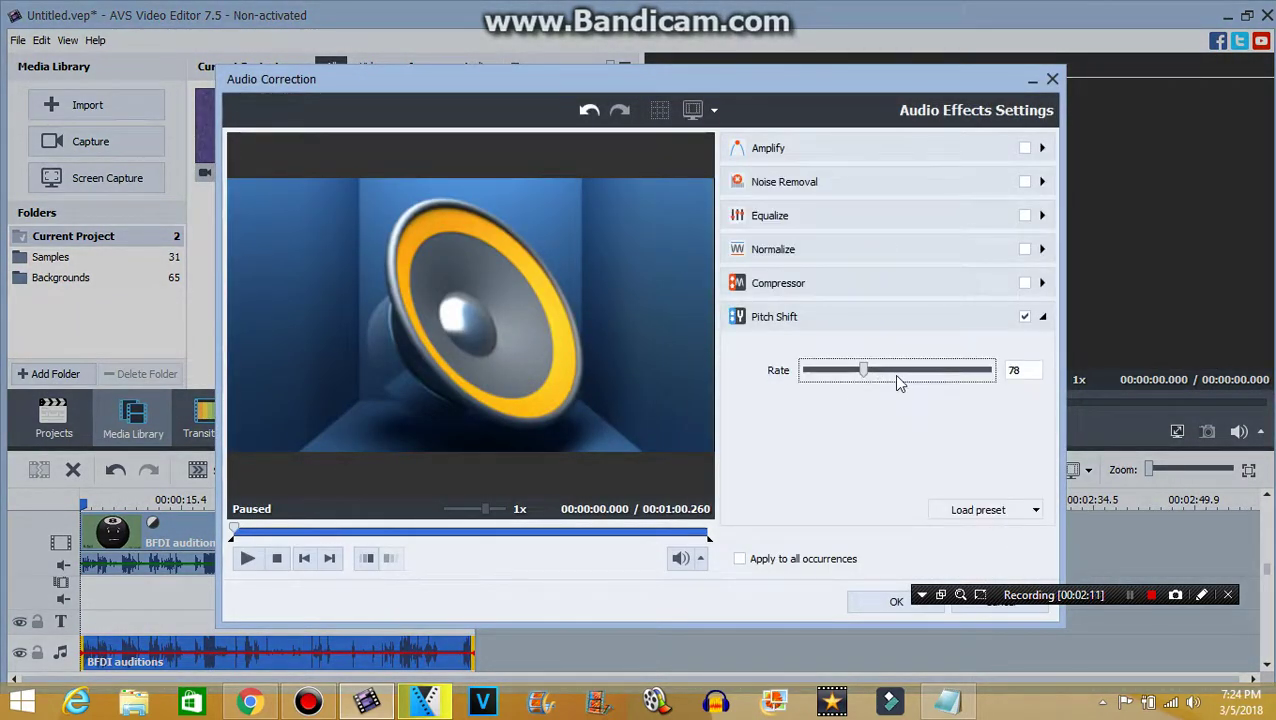
pyautogui.moveTo(905, 383); pyautogui.dragTo(935, 378)
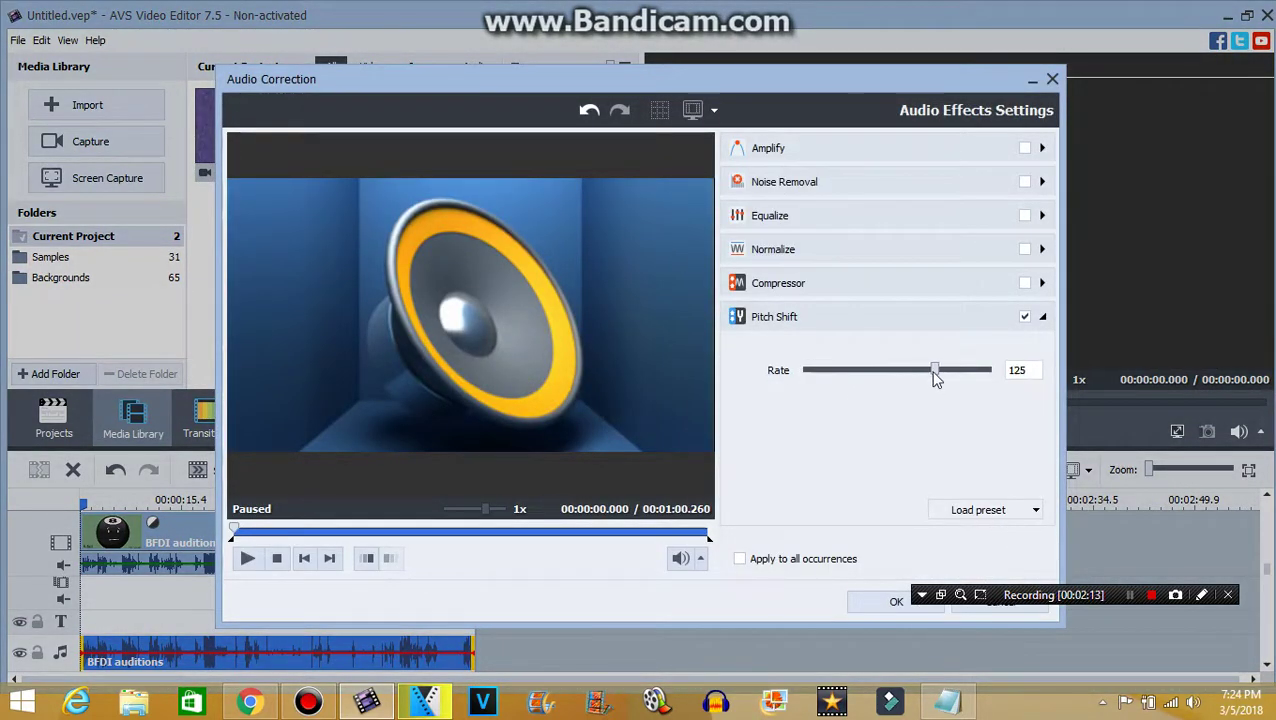
pyautogui.click(880, 598)
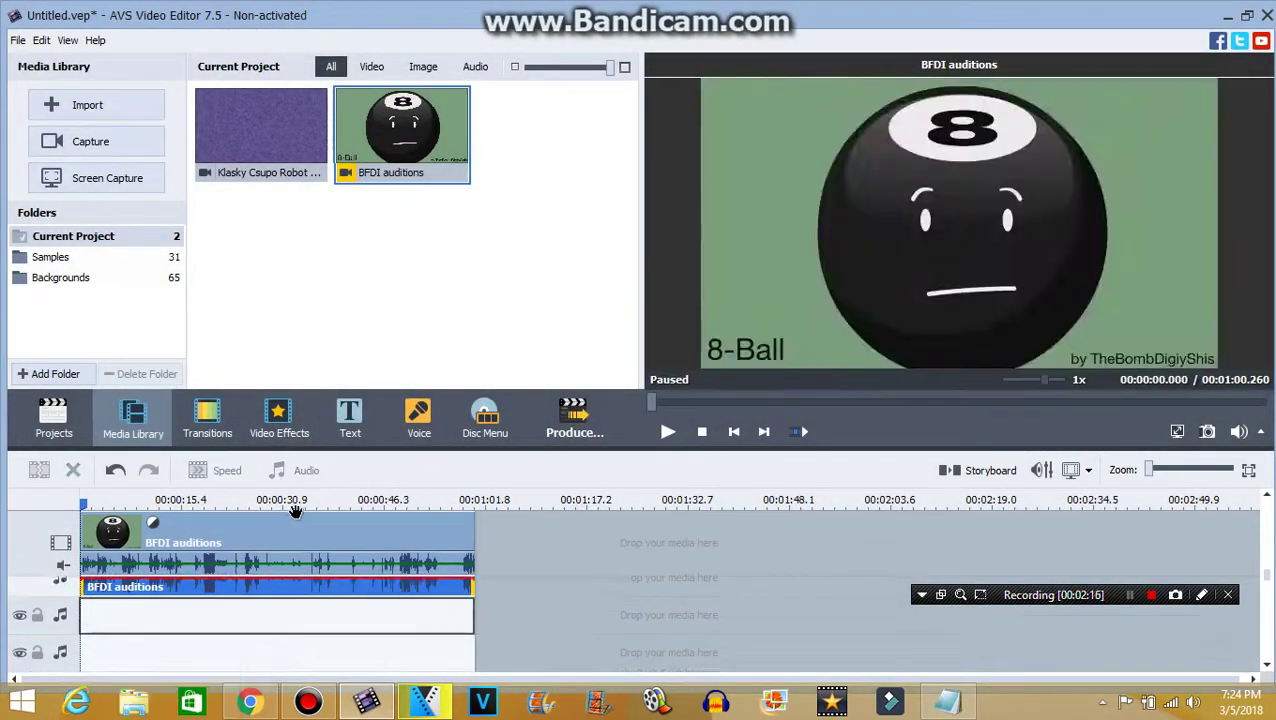
# - Place another BFDI auditions audio copy on the next audio track and apply Pitch Shift to it at rate 160
pyautogui.click(295, 470)
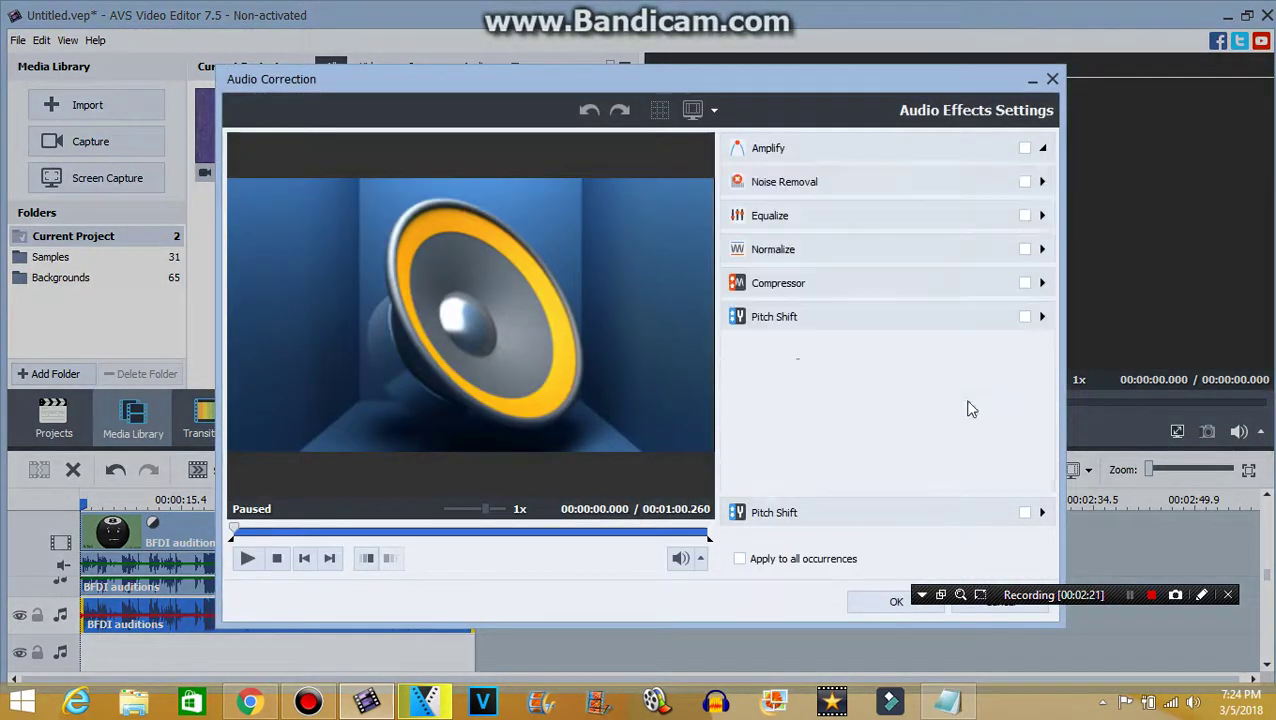
pyautogui.moveTo(972, 372); pyautogui.dragTo(1070, 415)
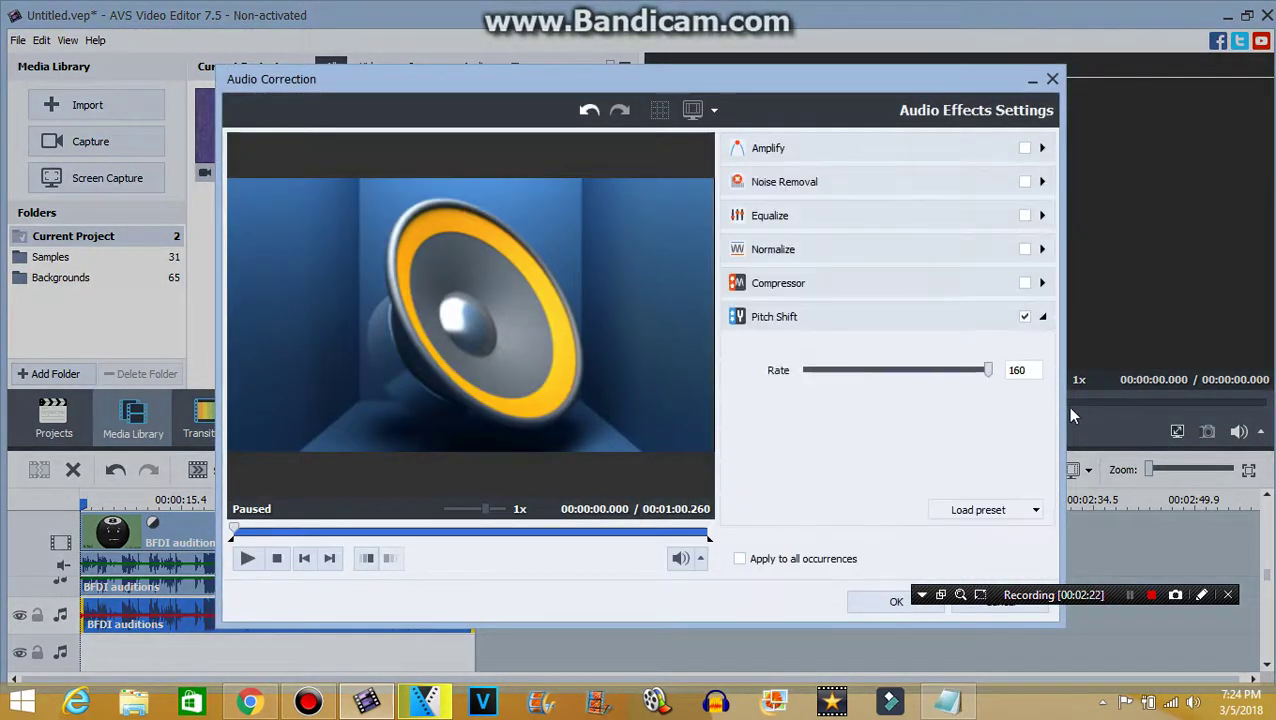
pyautogui.click(880, 600)
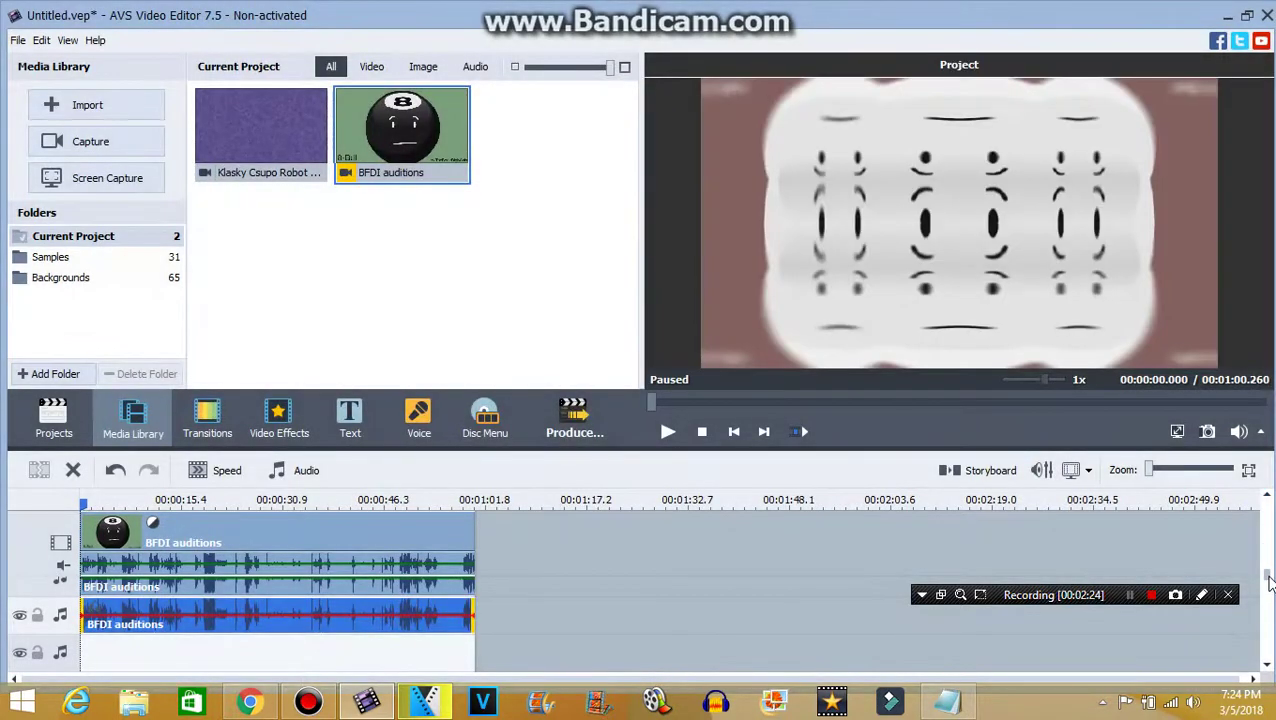
# - Select the original BFDI auditions clip on the main video track
pyautogui.click(318, 512)
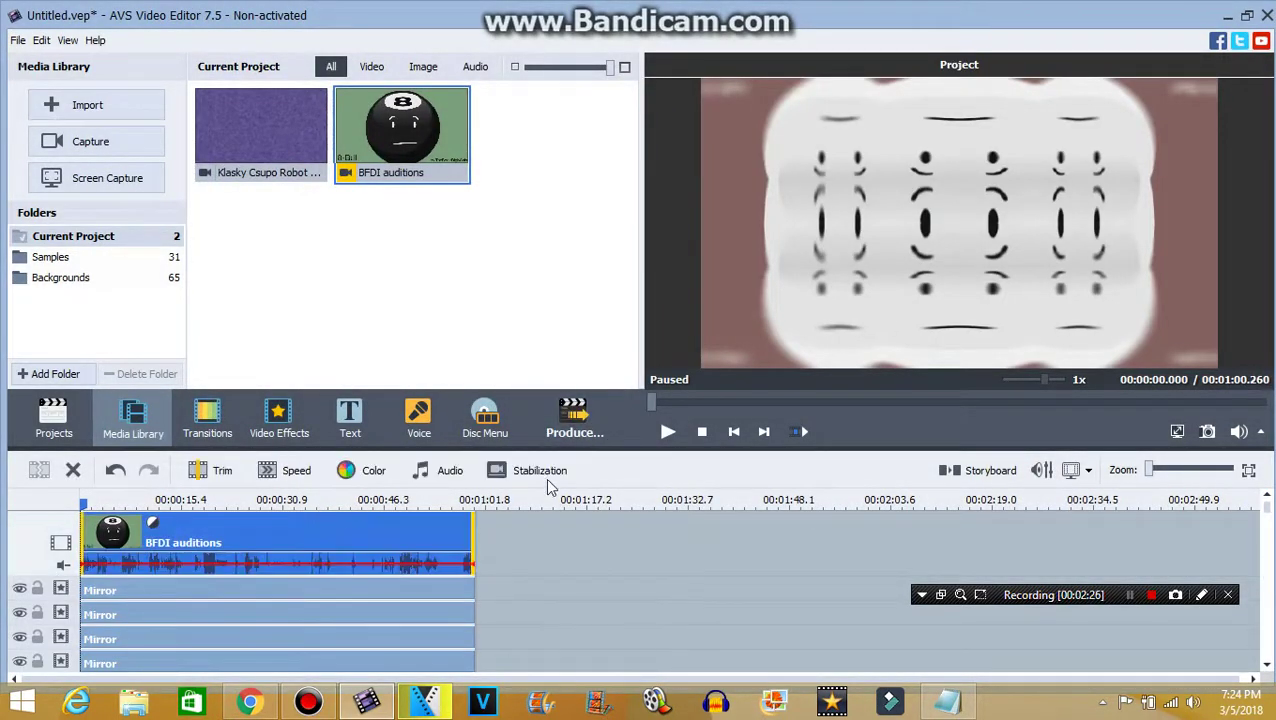